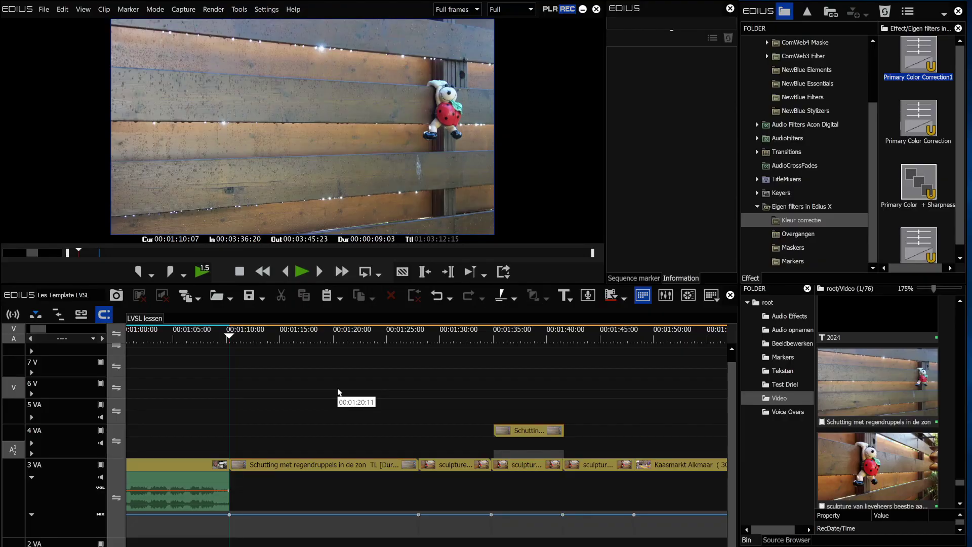
Scrub the timeline through the fence clip, the sculpture clip and the split-screen comparison to compare their colours
click(322, 51)
drag(233, 335, 461, 381)
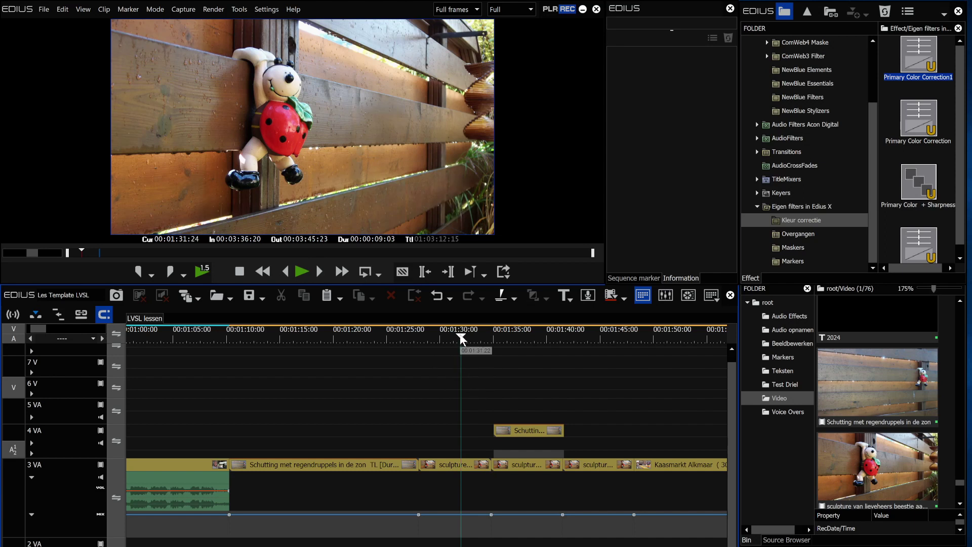
drag(461, 339, 521, 350)
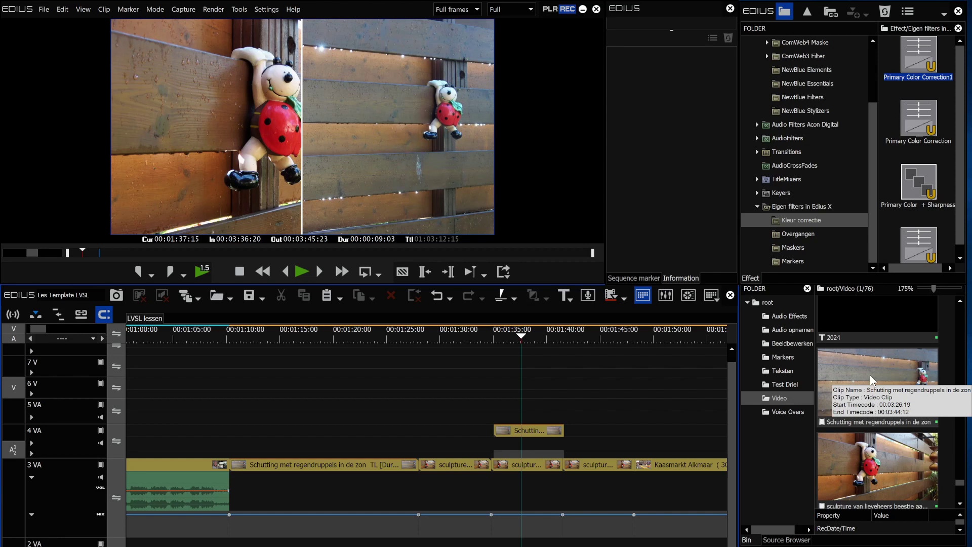
click(367, 389)
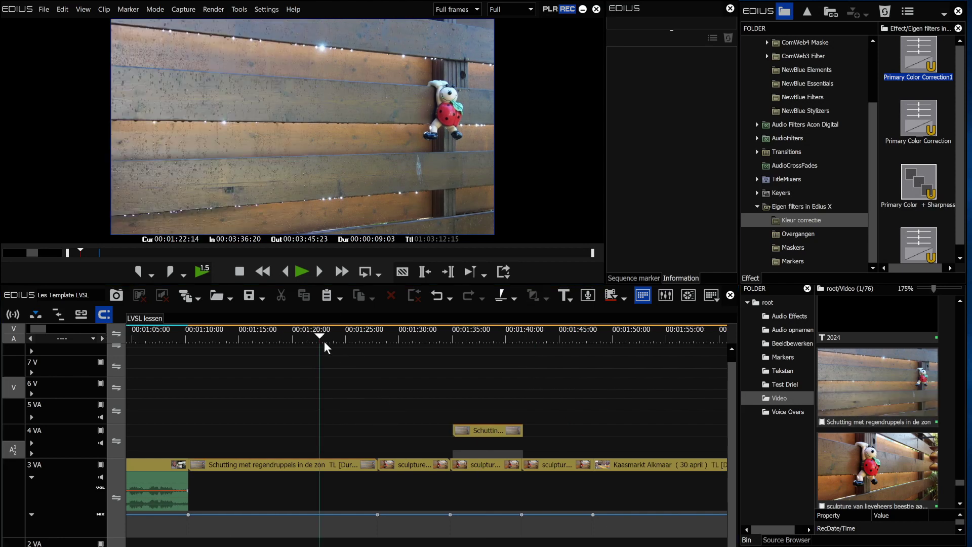
Switch the preview to Dual Mode and load the "Schutting met regendruppels in de zon" timeline clip into the player
click(87, 11)
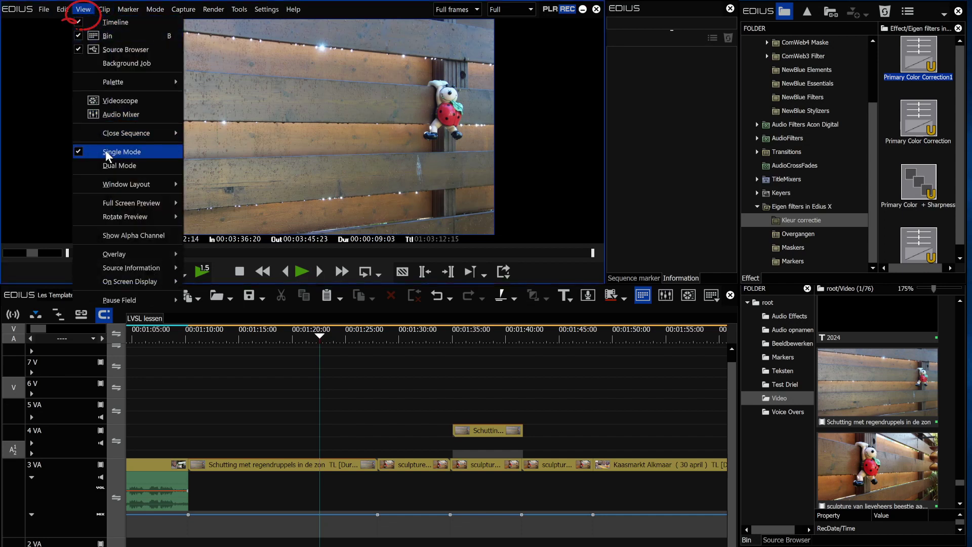
click(125, 165)
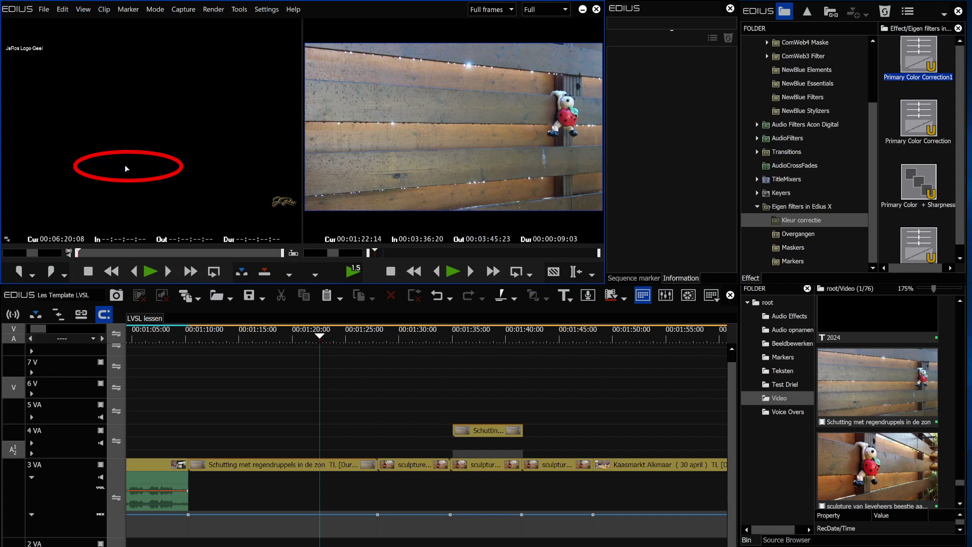
mouse_move(318, 335)
mouse_down()
mouse_move(342, 336)
mouse_move(332, 336)
mouse_up()
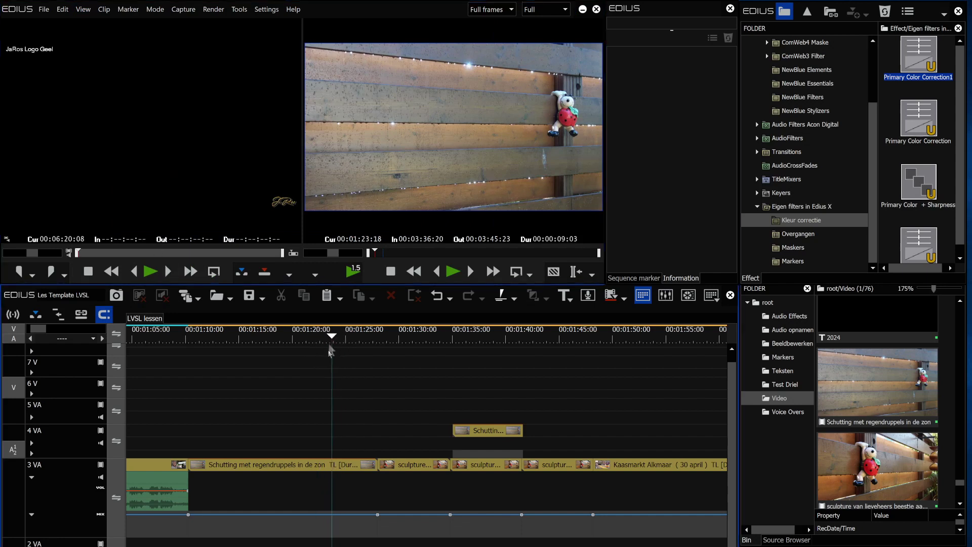
double_click(317, 463)
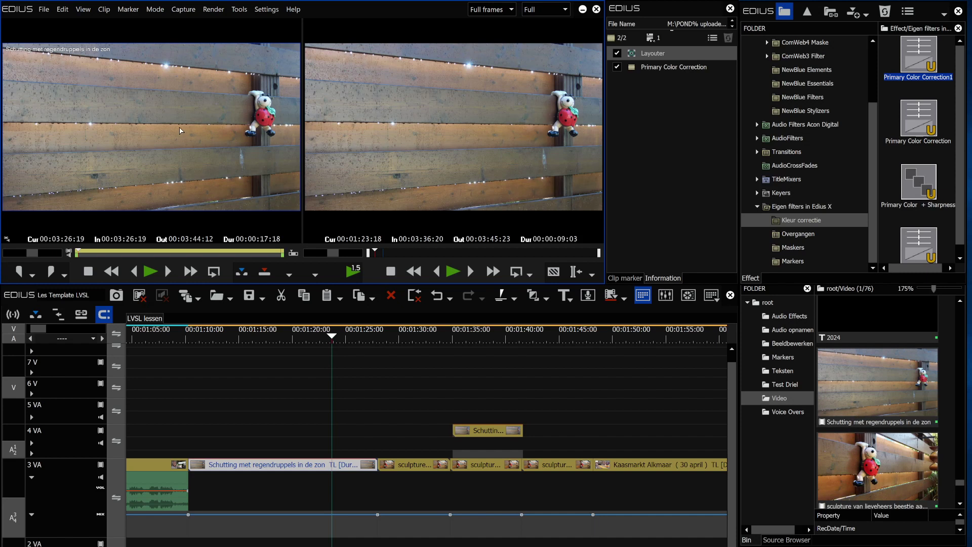
With the playhead at 00:01:21:05 on the fence clip, apply Primary Color Correction1 to the last sculpture clip and open the filter's settings
drag(332, 339, 291, 344)
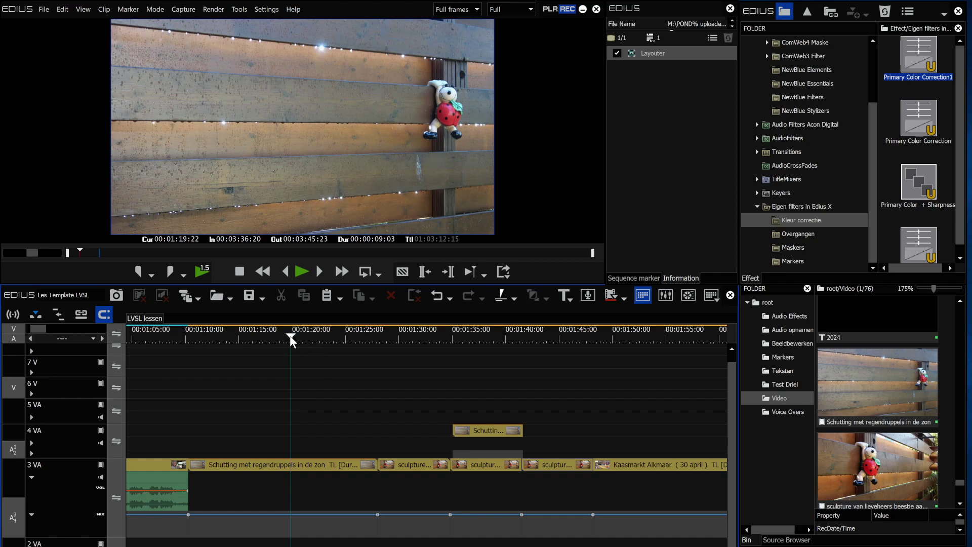
drag(292, 339, 305, 338)
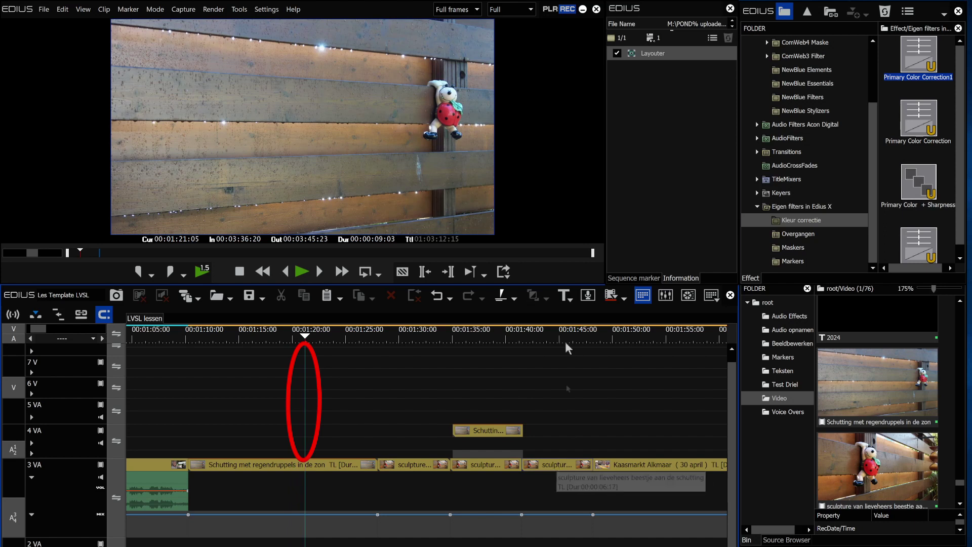
click(560, 466)
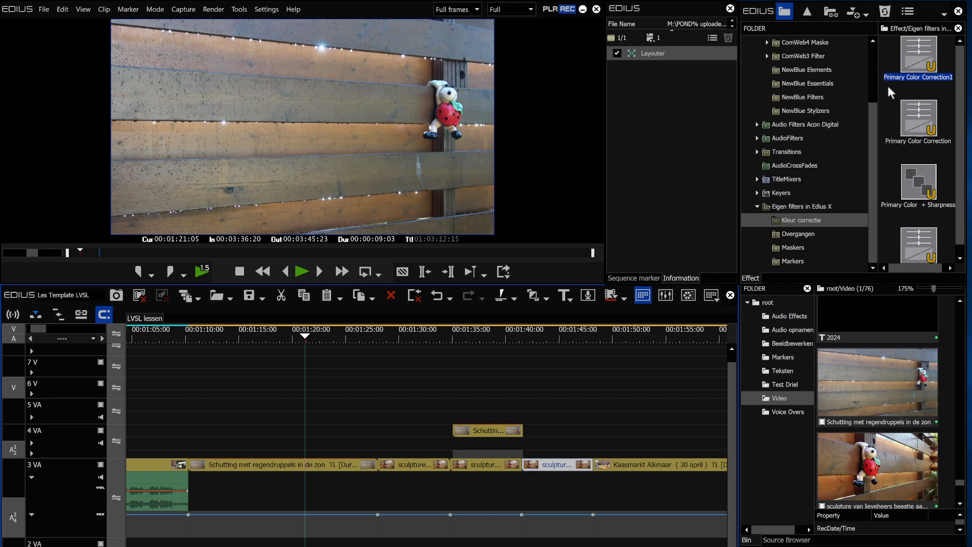
drag(913, 47, 667, 63)
double_click(667, 63)
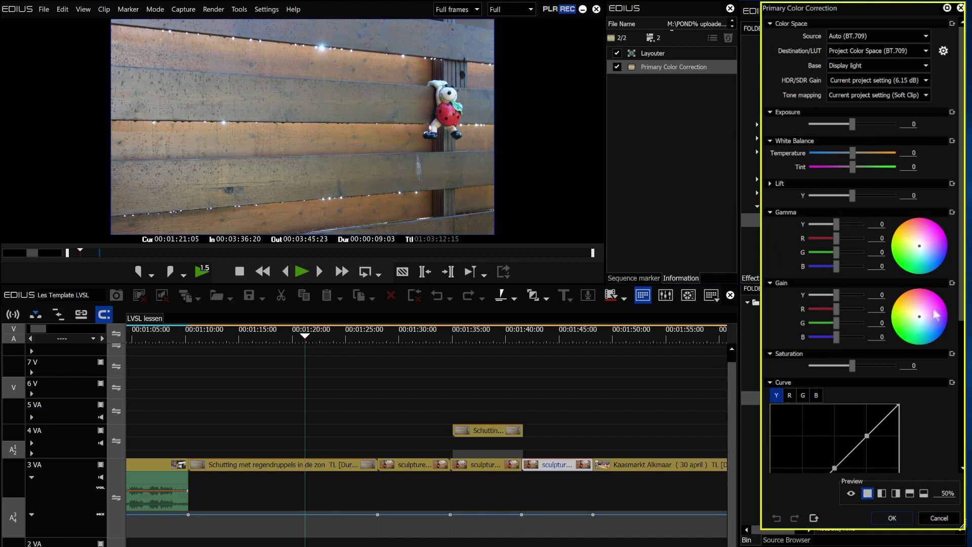
Enable the colour correction preview split over the left half and place the playhead at 00:01:44:19 on the last sculpture clip
scroll(861, 354, down, 5)
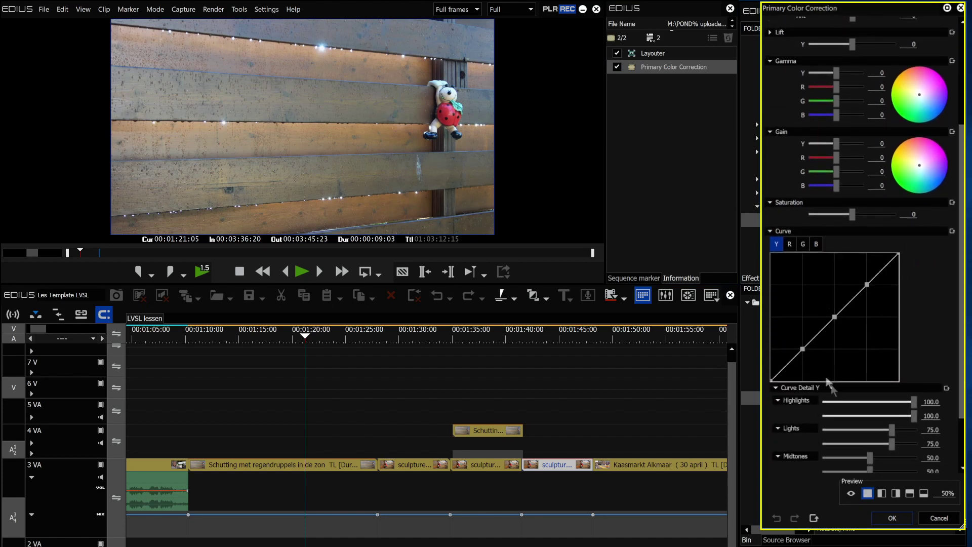
click(853, 493)
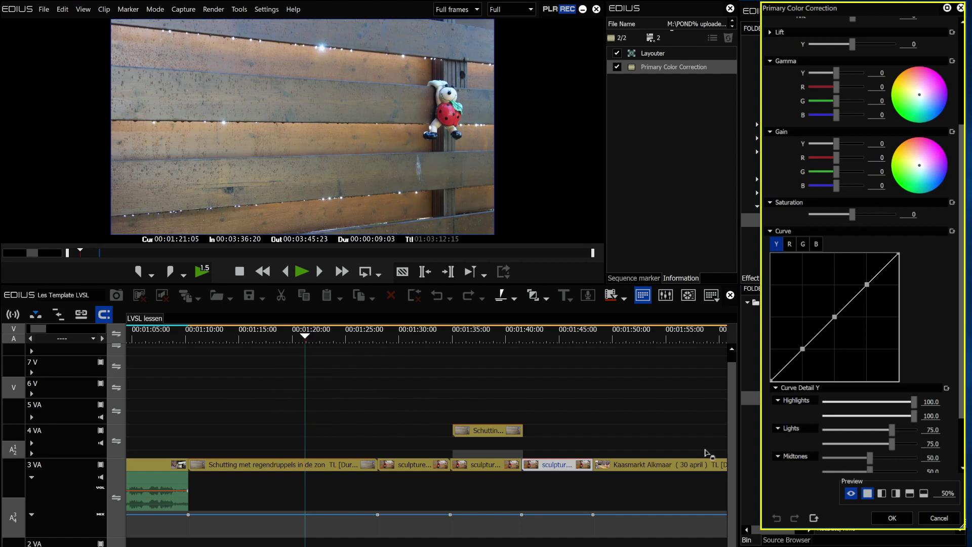
click(883, 495)
drag(305, 338, 557, 365)
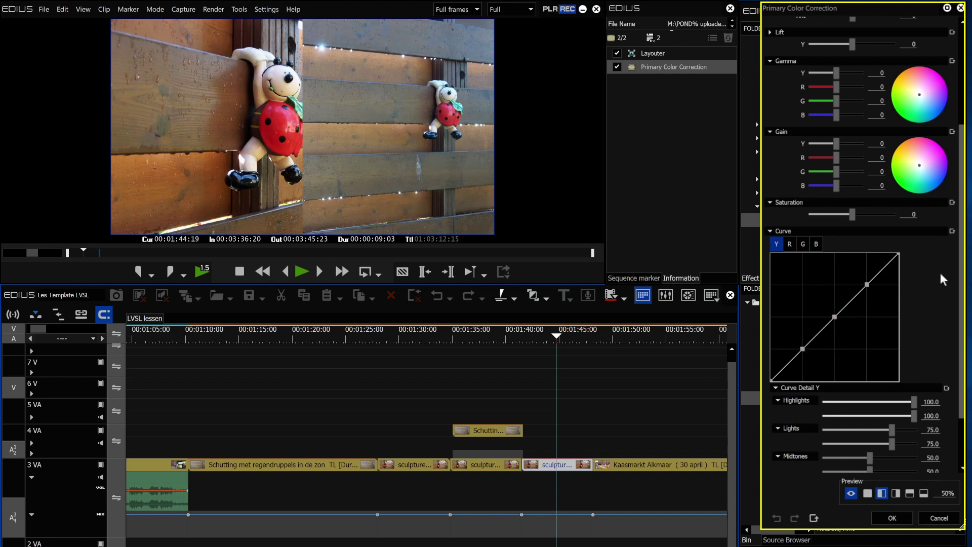
Set the sculpture clip's white balance to temperature -34 and tint 9
scroll(958, 260, up, 5)
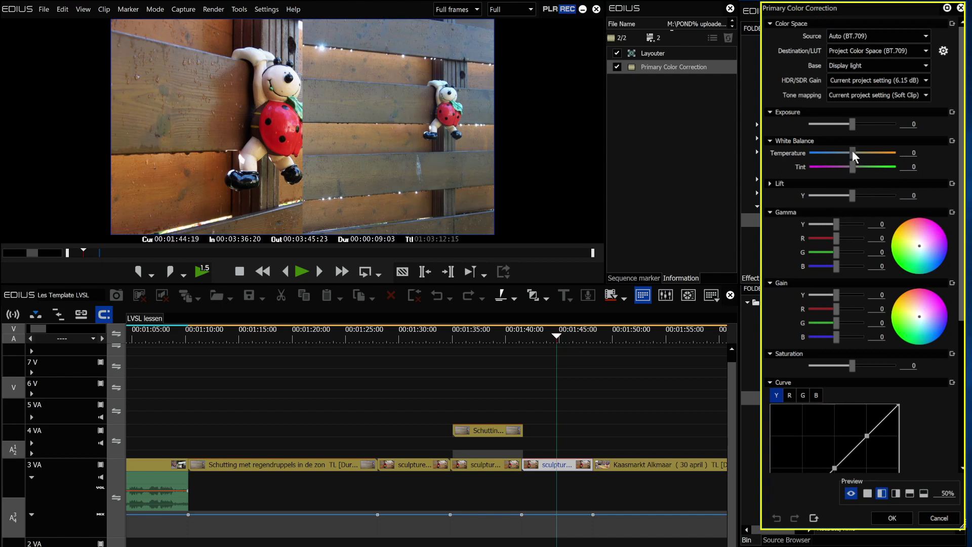
drag(860, 150, 845, 151)
mouse_move(839, 153)
mouse_down()
mouse_move(851, 153)
mouse_move(842, 155)
mouse_up()
click(176, 115)
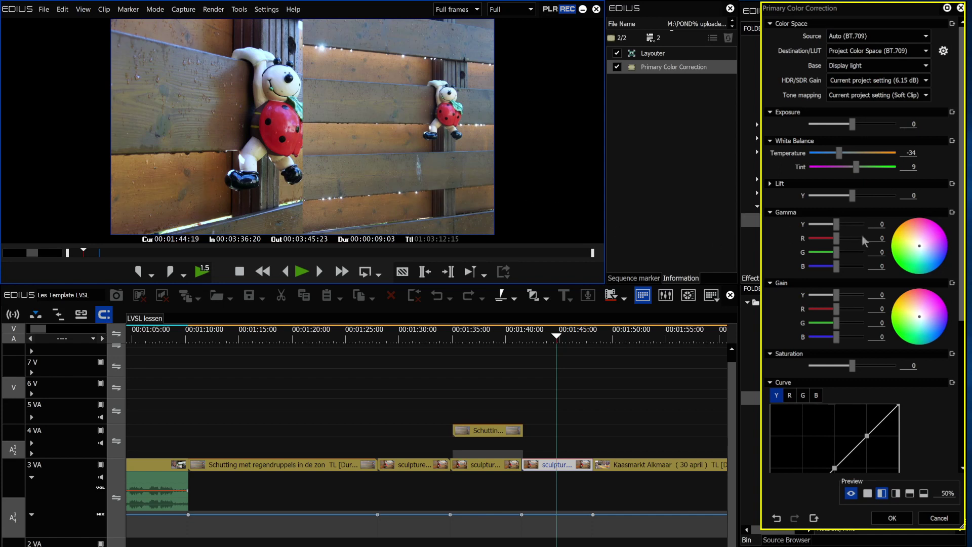
Switch the split preview to the right half, fine-tune the white balance tint and temperature, and accept the colour correction
drag(962, 283, 962, 373)
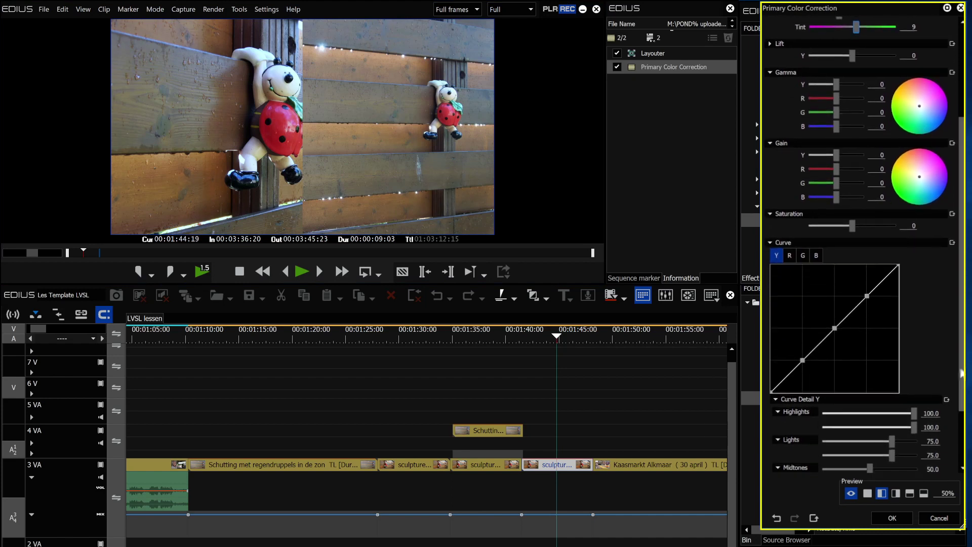
click(896, 494)
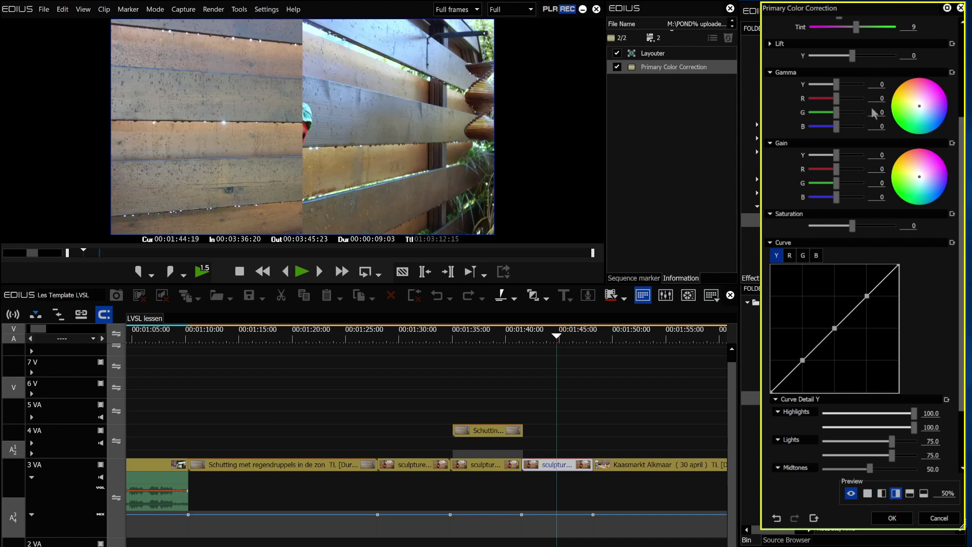
scroll(853, 172, up, 5)
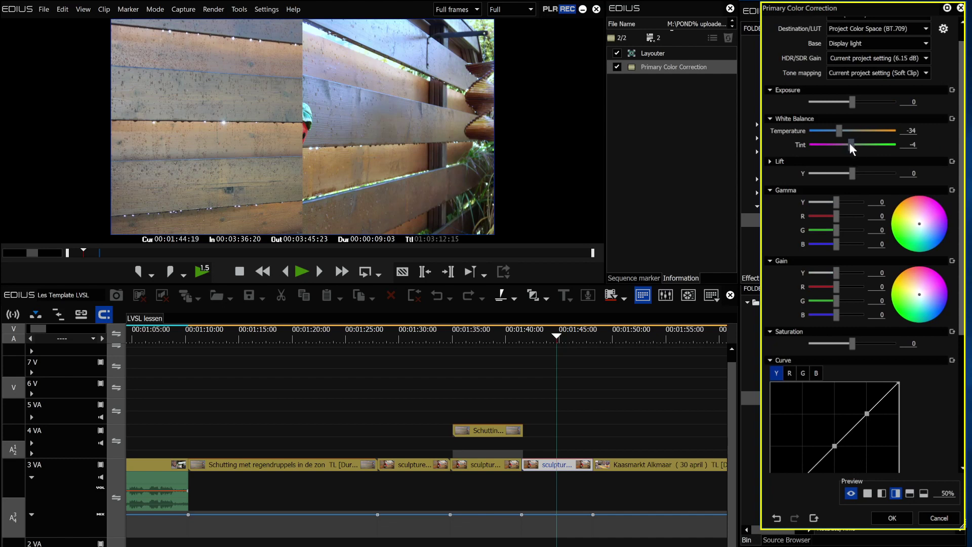
drag(853, 144, 859, 149)
drag(840, 128, 835, 132)
click(891, 518)
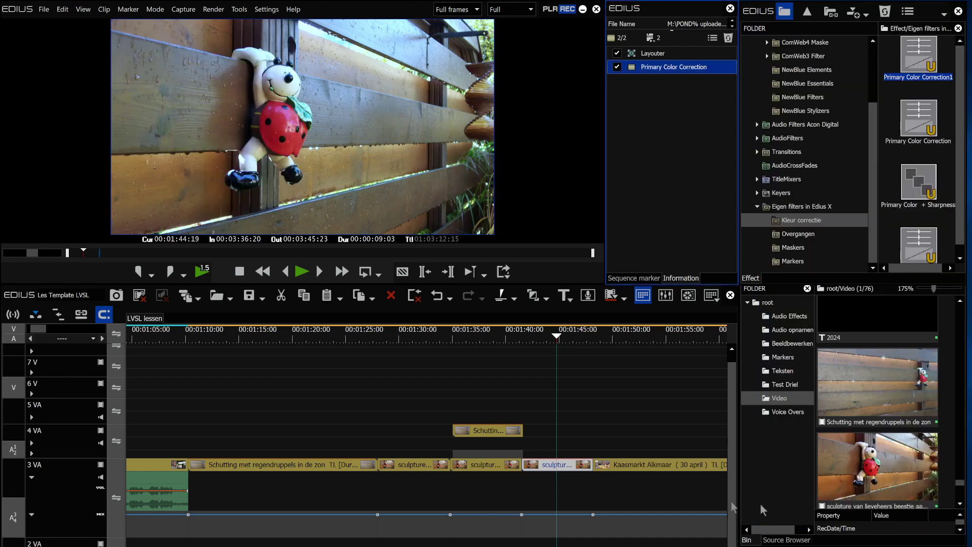
Review the corrected sculpture clip and the selective-colour rose footage, and play the timeline from the cheese market clip
drag(557, 335, 575, 406)
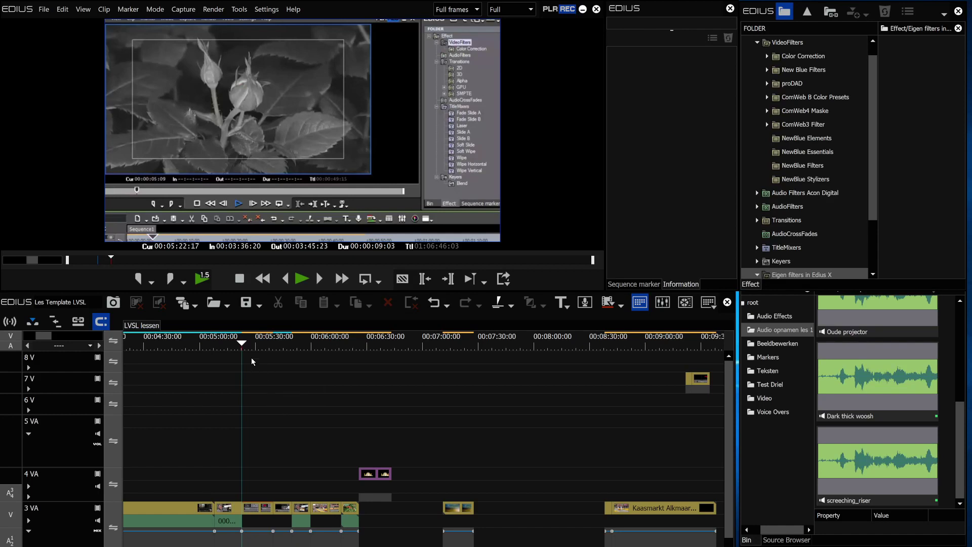
drag(242, 345, 263, 346)
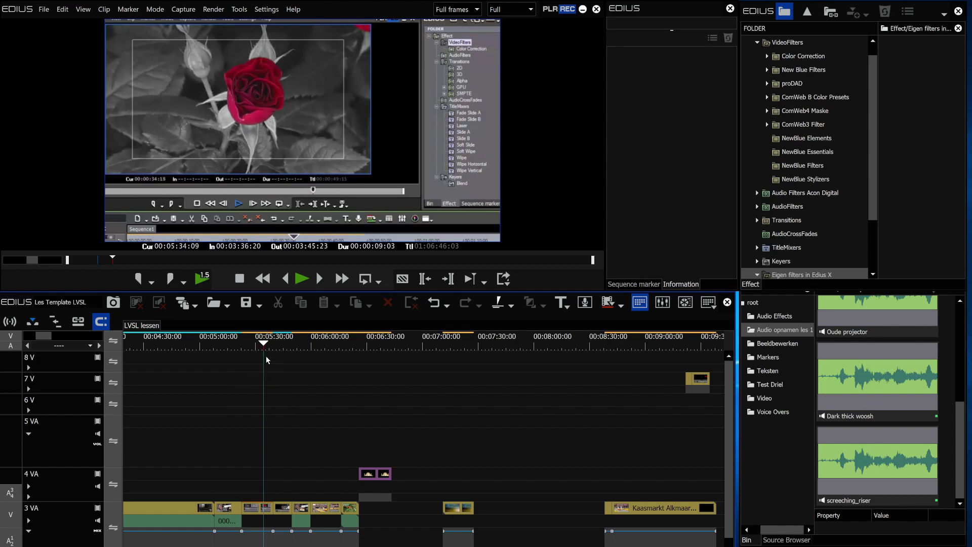
drag(264, 346, 273, 346)
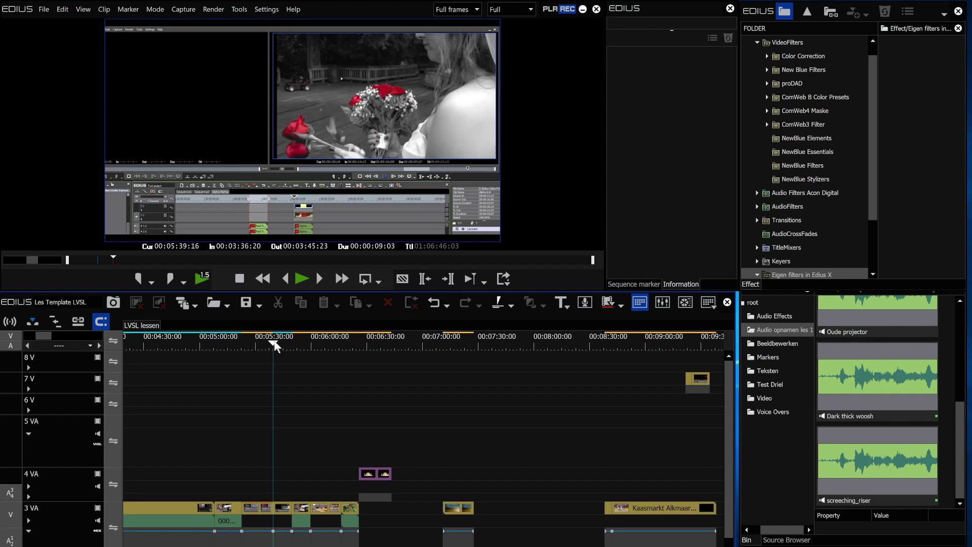
drag(278, 343, 281, 343)
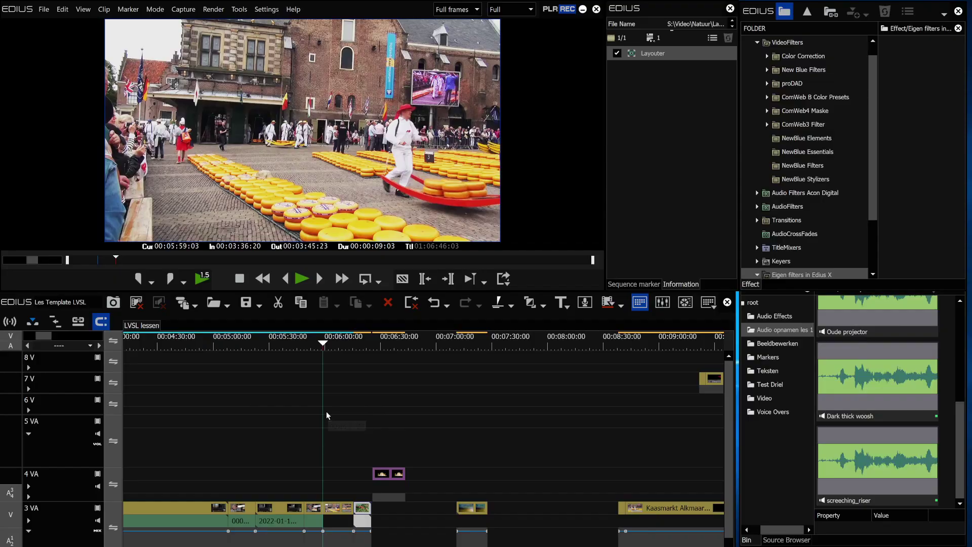
click(301, 280)
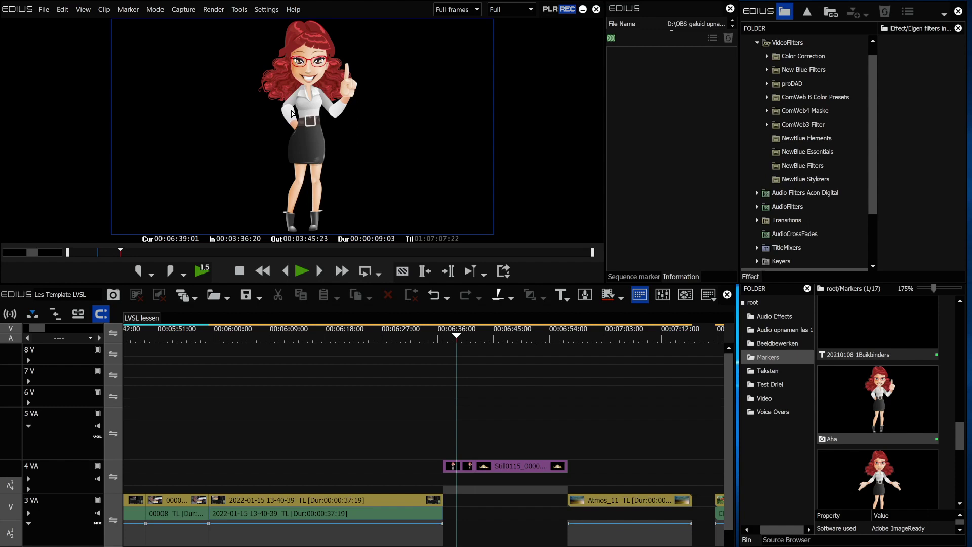
Move the Atmos_11 clip on track 3 VA directly beneath the cartoon and LVSL logo stills on 4 VA and preview the overlay
mouse_move(459, 340)
mouse_down()
mouse_move(491, 342)
mouse_move(461, 339)
mouse_move(461, 349)
mouse_up()
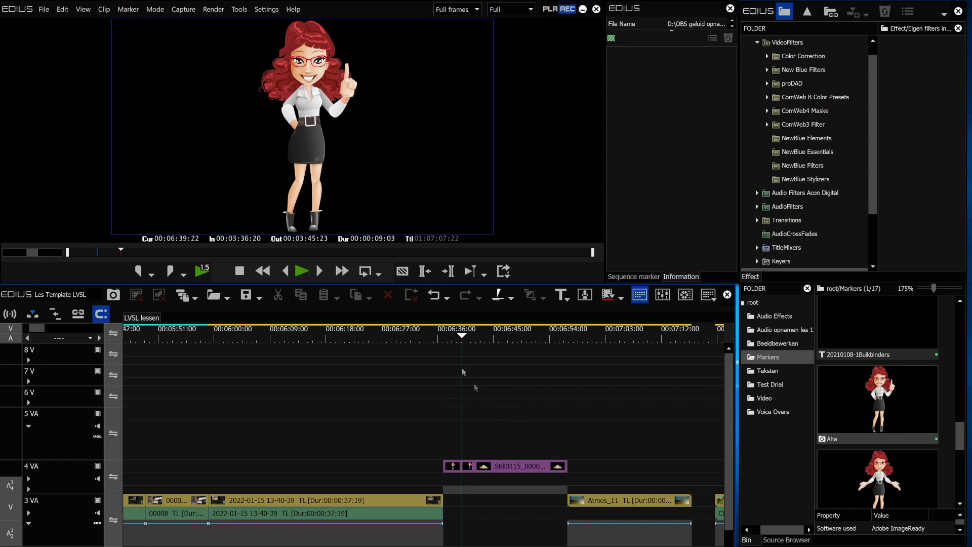
click(462, 335)
drag(462, 338, 497, 339)
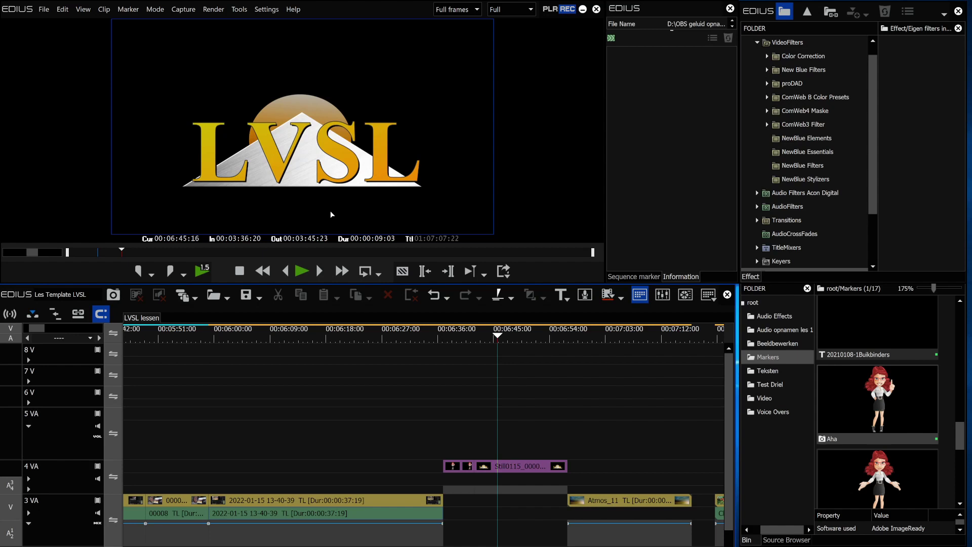
drag(625, 502, 506, 506)
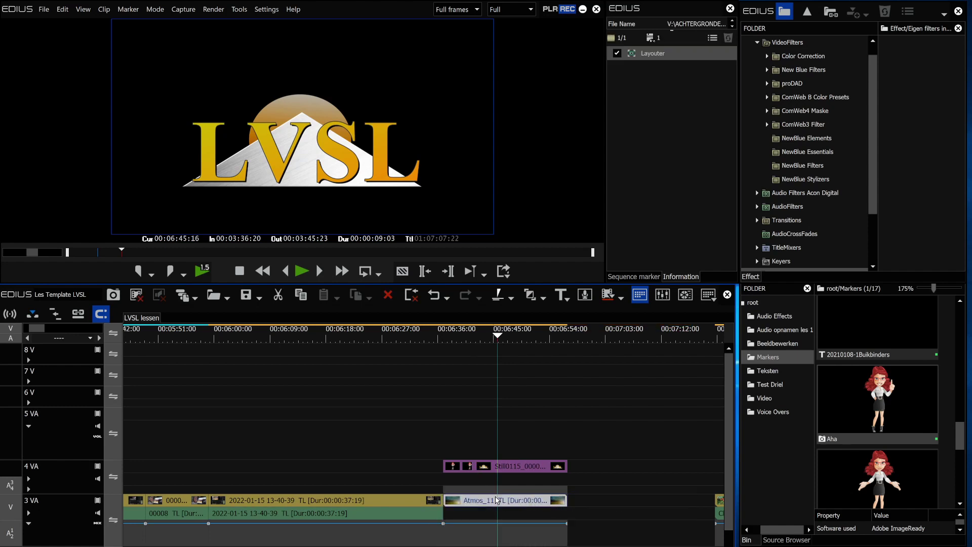
drag(496, 334, 517, 350)
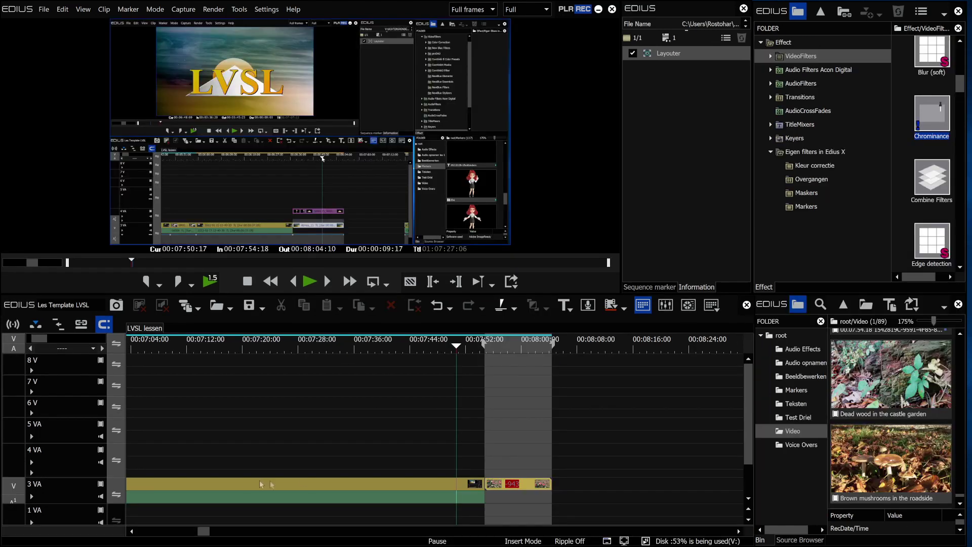
Place the playhead at 00:08:00:09 on the fly agaric clip and examine the frame size and frame rate in the project settings
drag(458, 349, 525, 348)
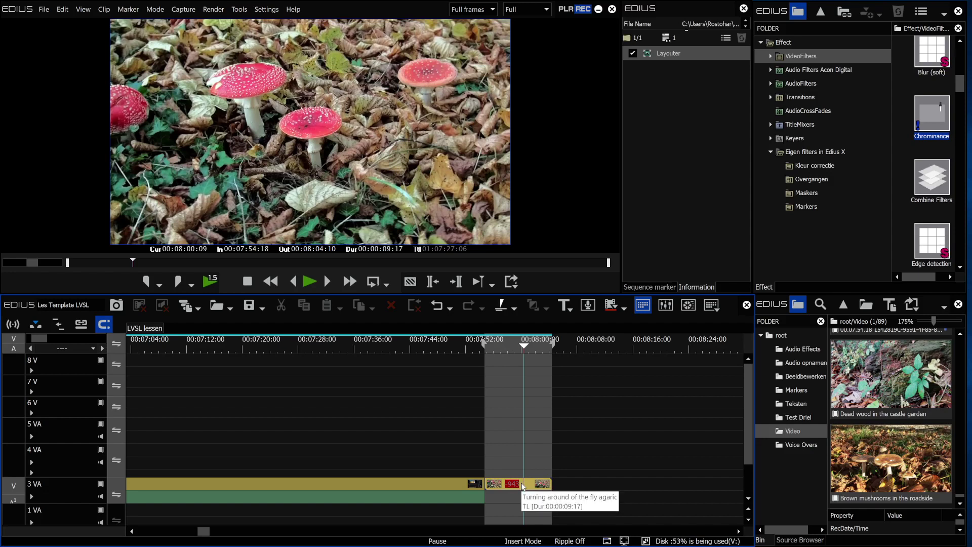
click(266, 11)
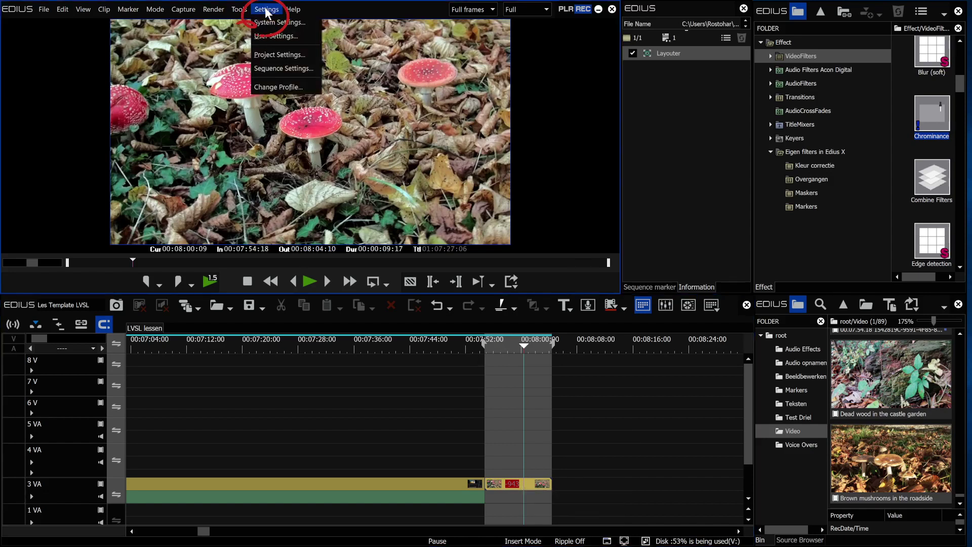
click(277, 54)
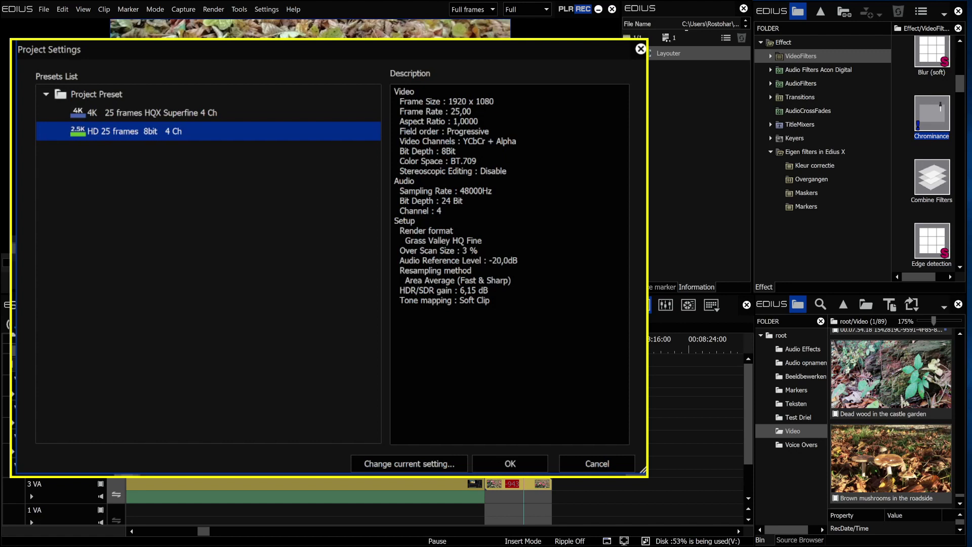
click(509, 461)
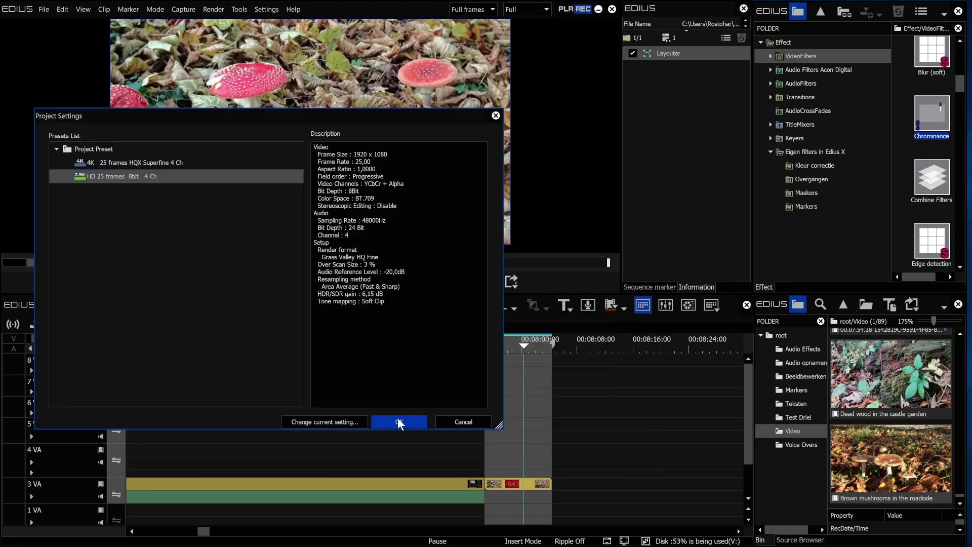
Open the video properties of the fly agaric clip on track 3 VA to examine its format
right_click(511, 485)
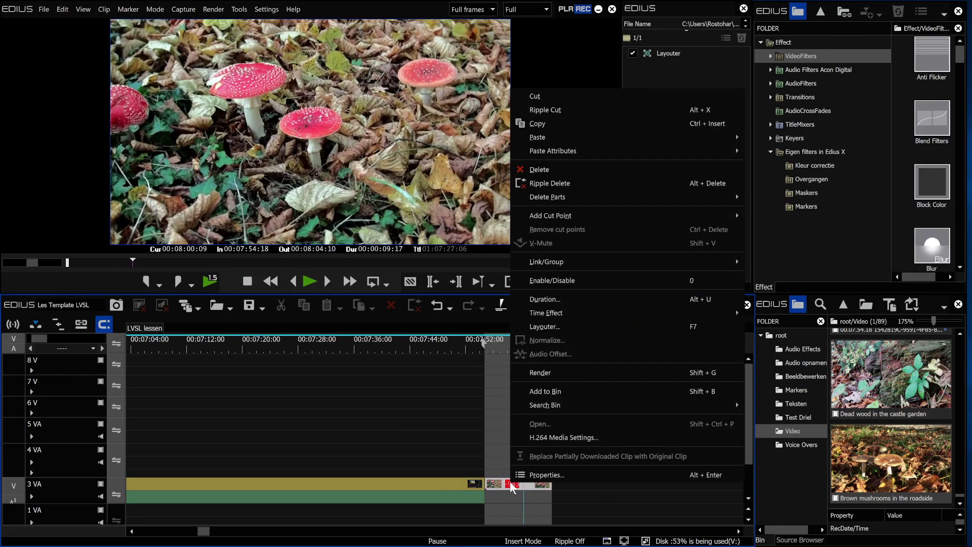
click(553, 474)
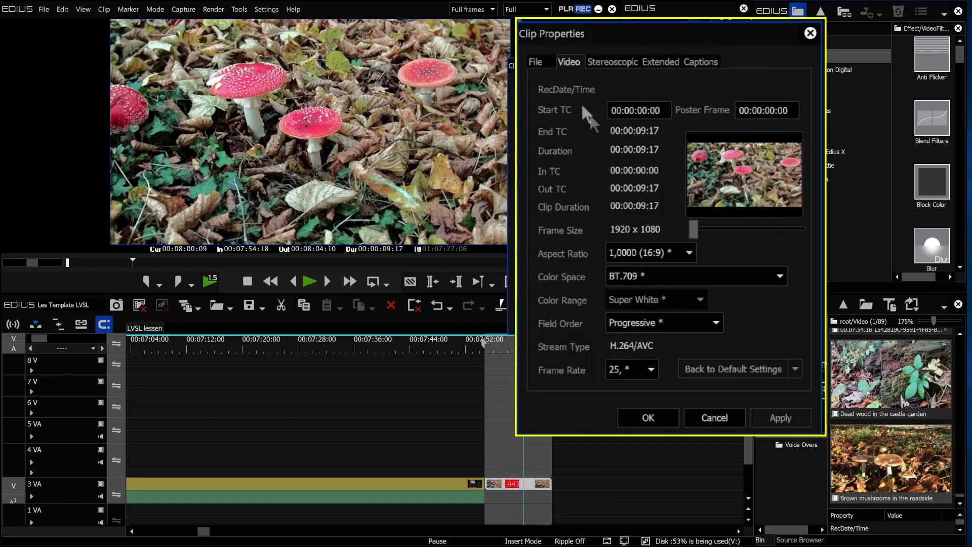
Examine the fly agaric clip's file details and video frame rate, and close the clip properties
click(540, 60)
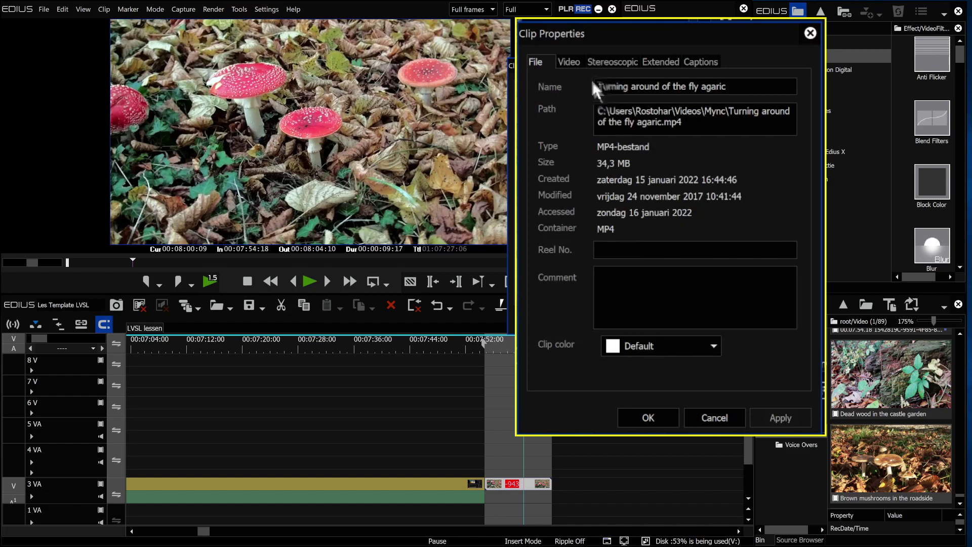
click(569, 63)
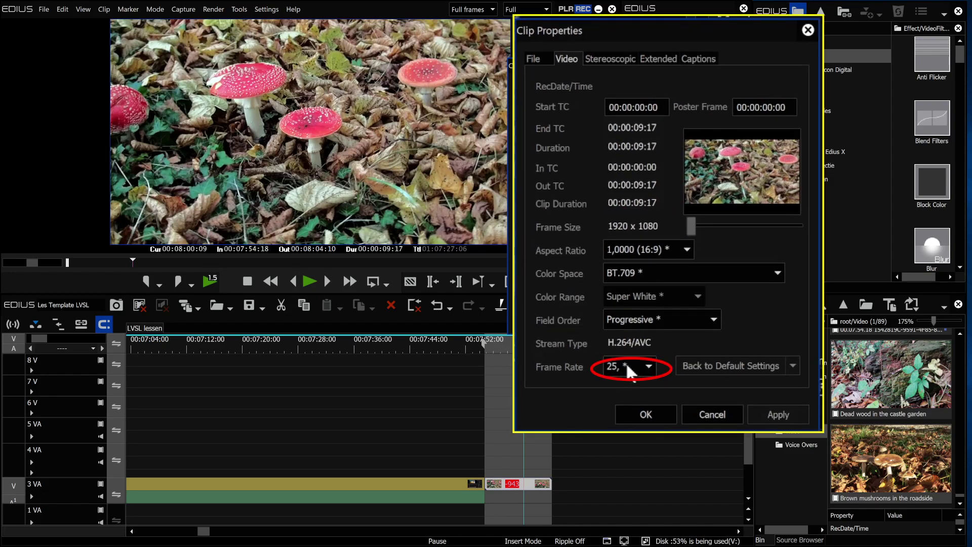
click(647, 413)
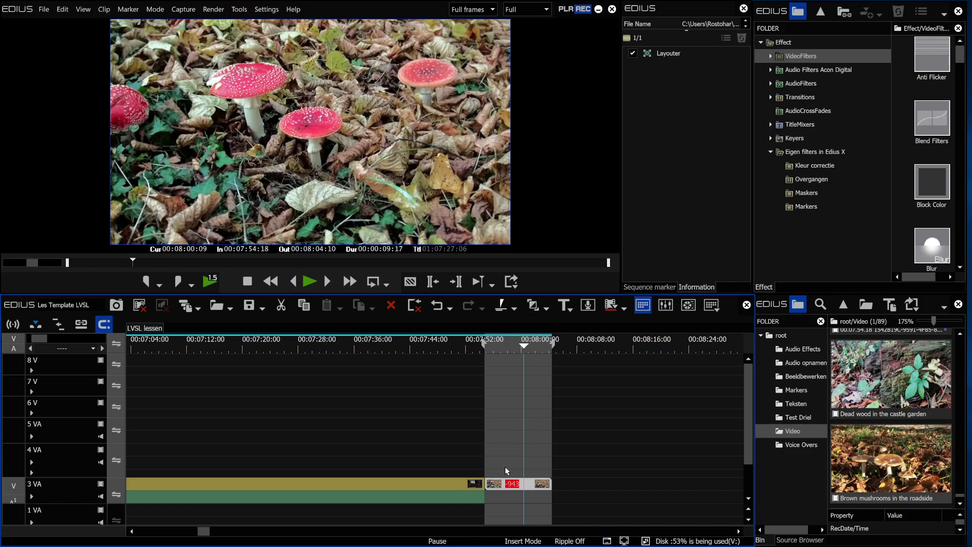
Apply the first Primary Color Correction preset from the Kleur correctie folder to the fly agaric clip
click(812, 169)
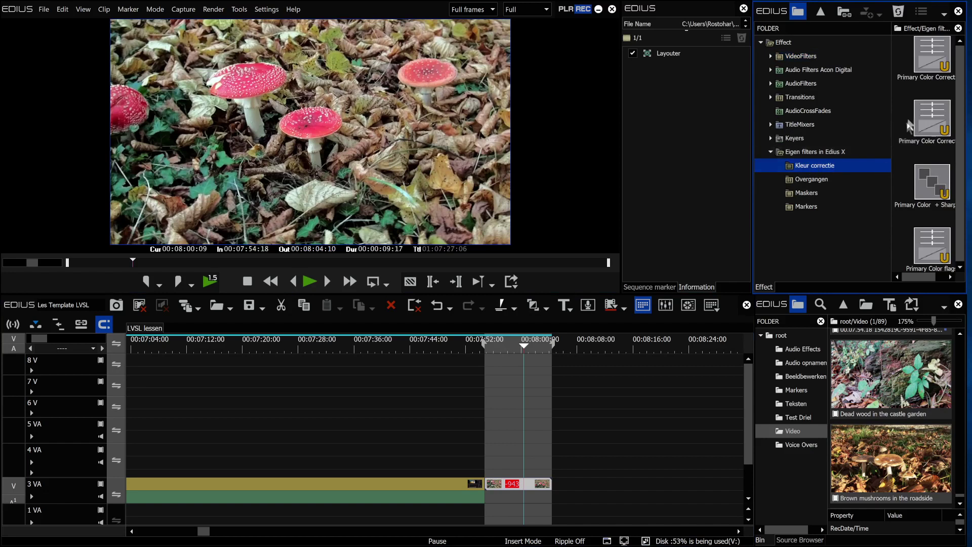
click(933, 59)
drag(933, 59, 657, 77)
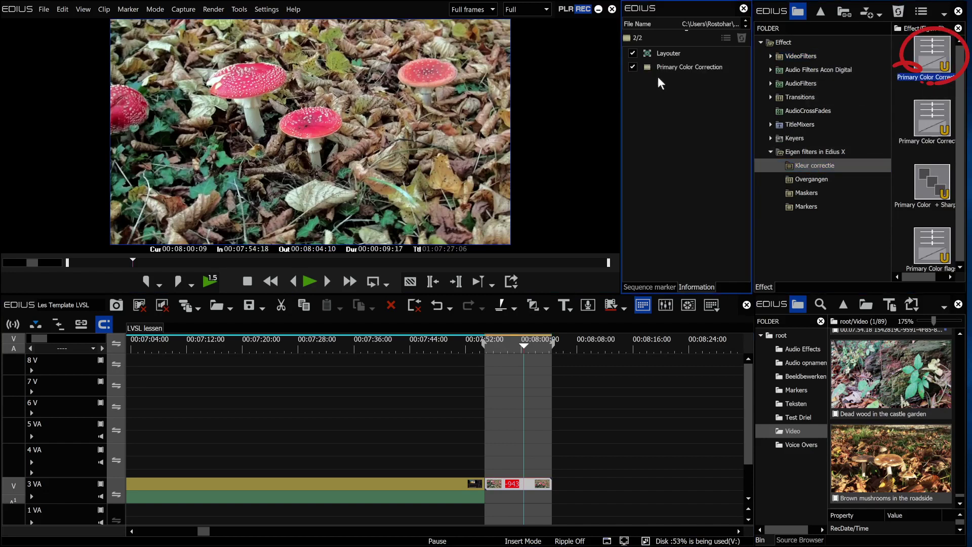
Shape the filter's Y curve using the videoscope, with Darks at 32.4 and 17.6 and Midtones at 49.4 and 50.2, and close the scope
click(689, 304)
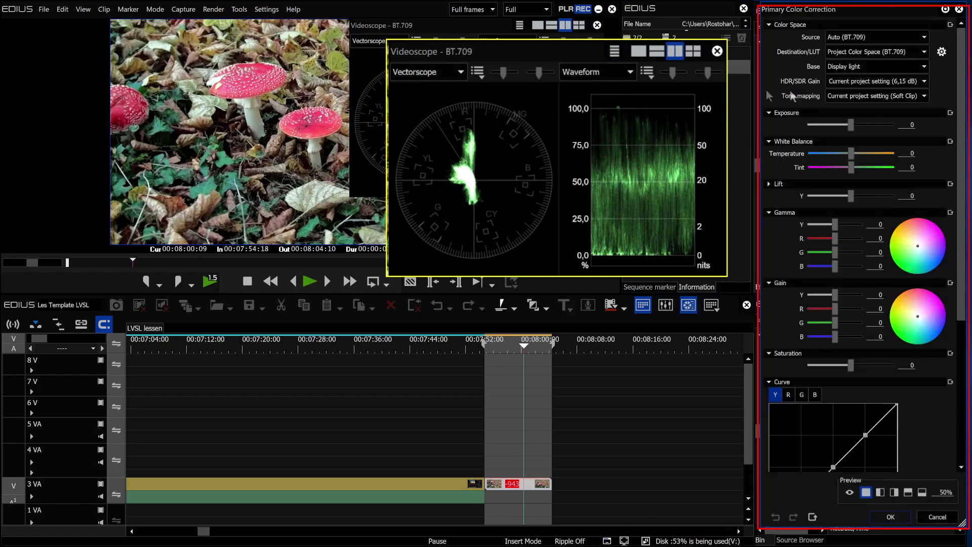
scroll(946, 252, down, 8)
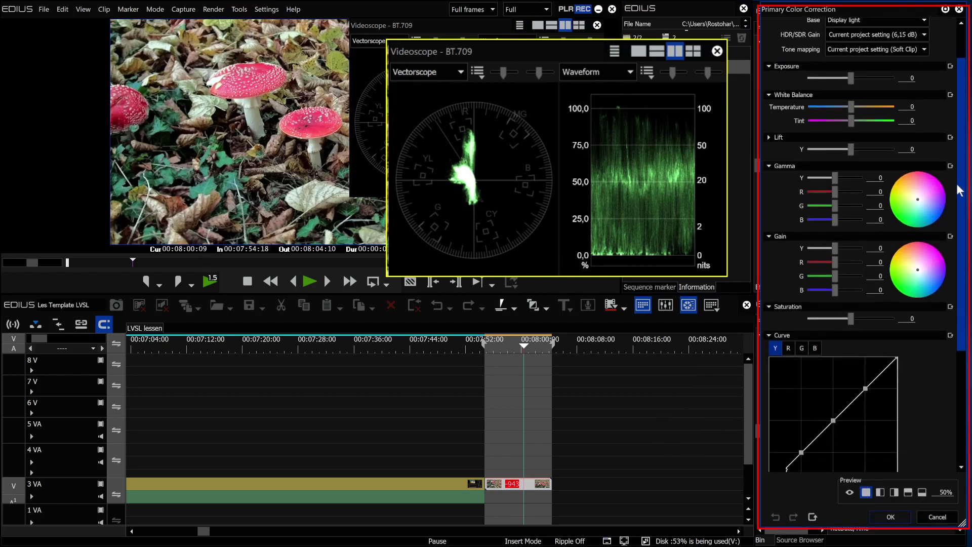
drag(897, 195, 897, 198)
drag(770, 319, 811, 295)
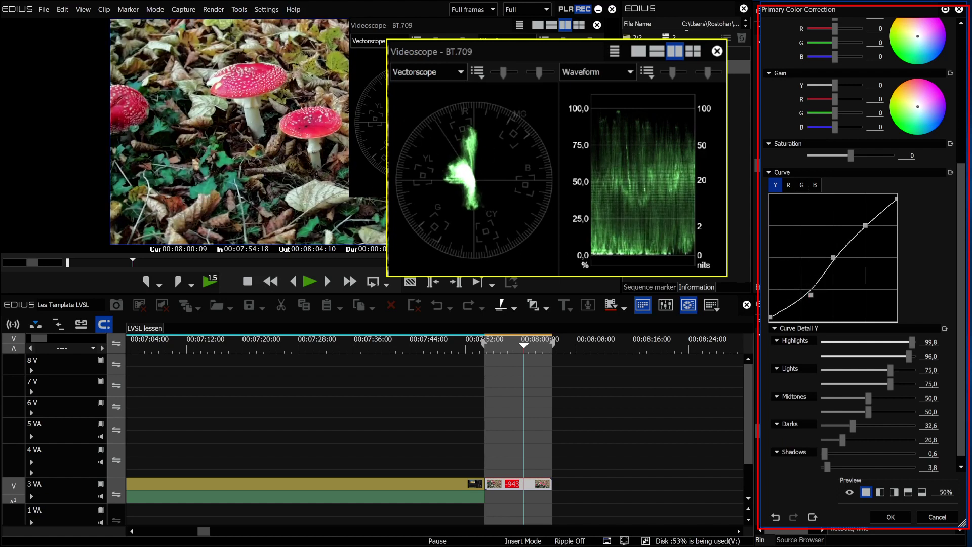
drag(811, 294, 811, 298)
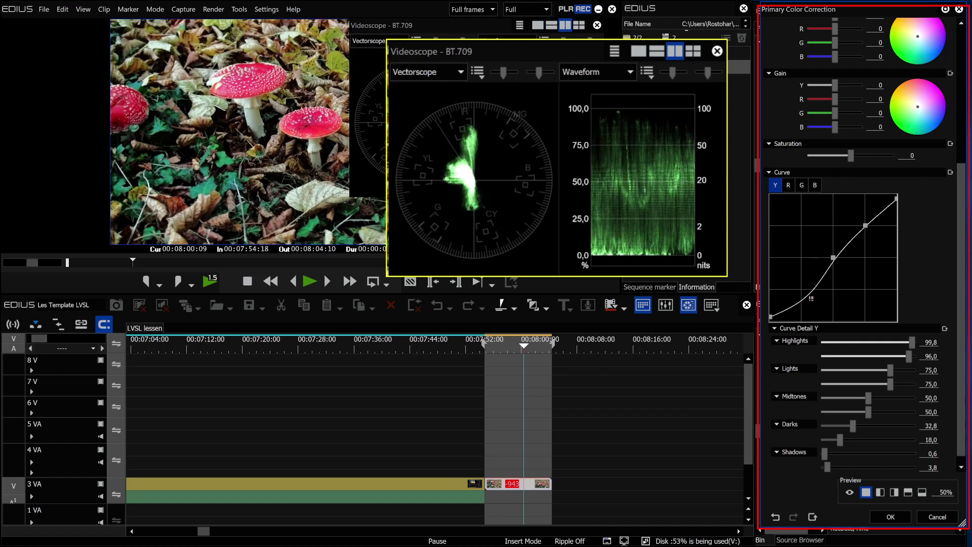
drag(832, 257, 831, 257)
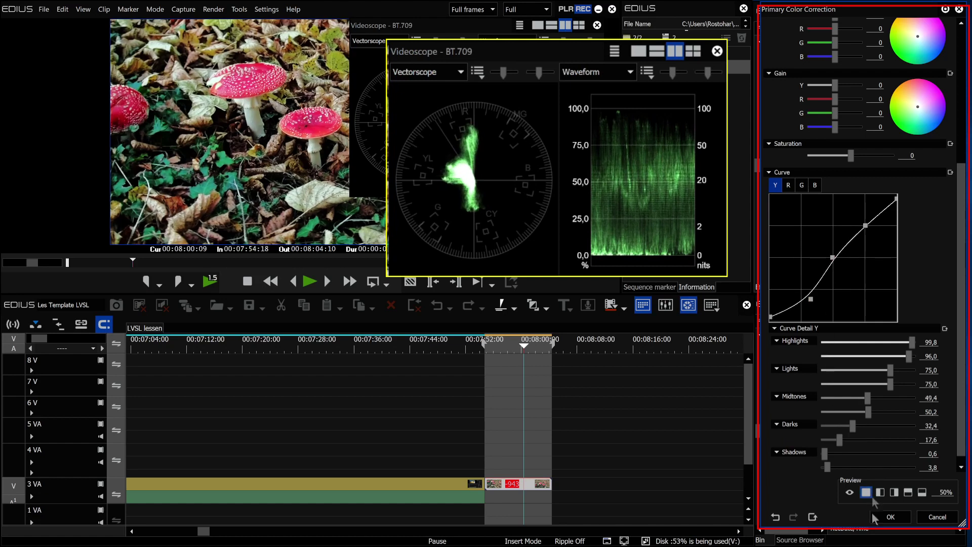
click(891, 516)
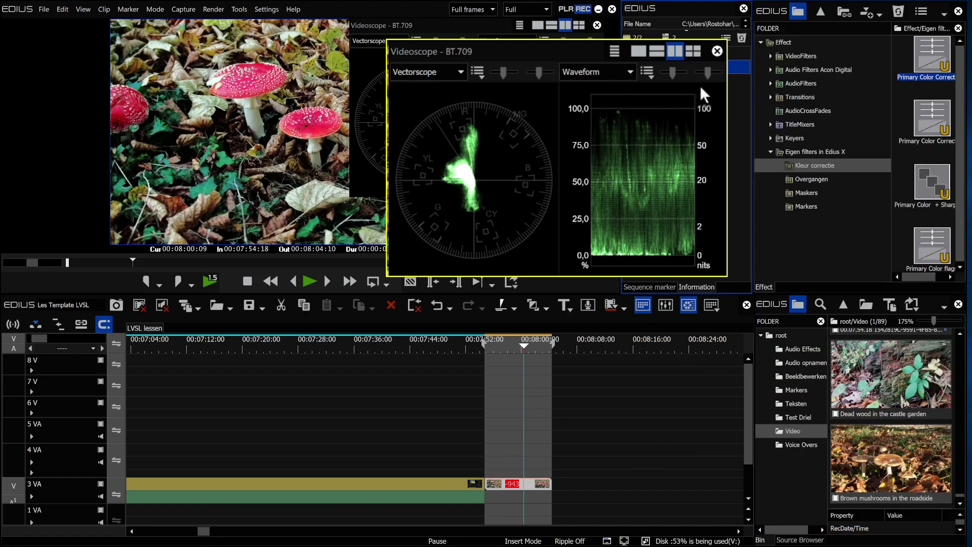
click(597, 24)
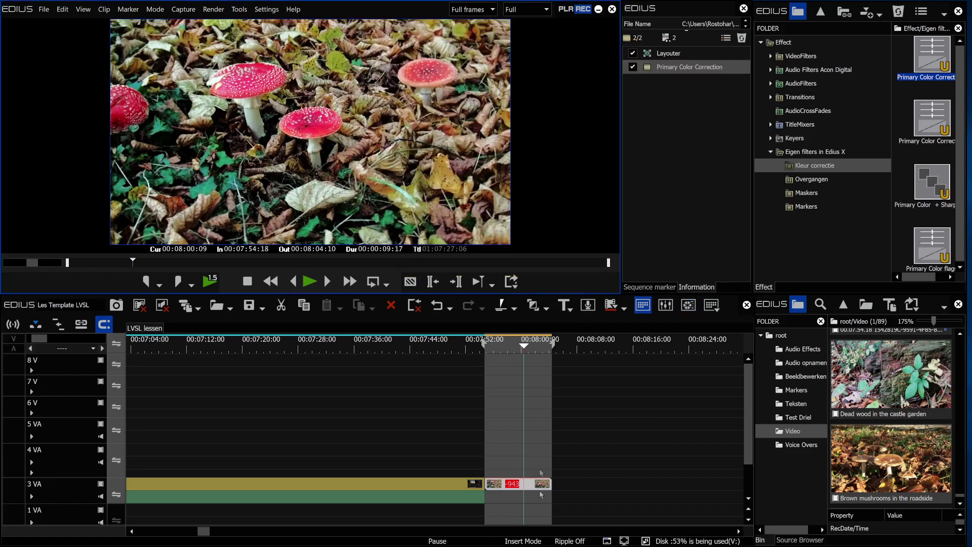
Place the playhead at 00:07:57:22 and copy the corrected fly agaric clip to track 4 VA directly above the original
drag(524, 350, 507, 349)
drag(513, 485, 519, 465)
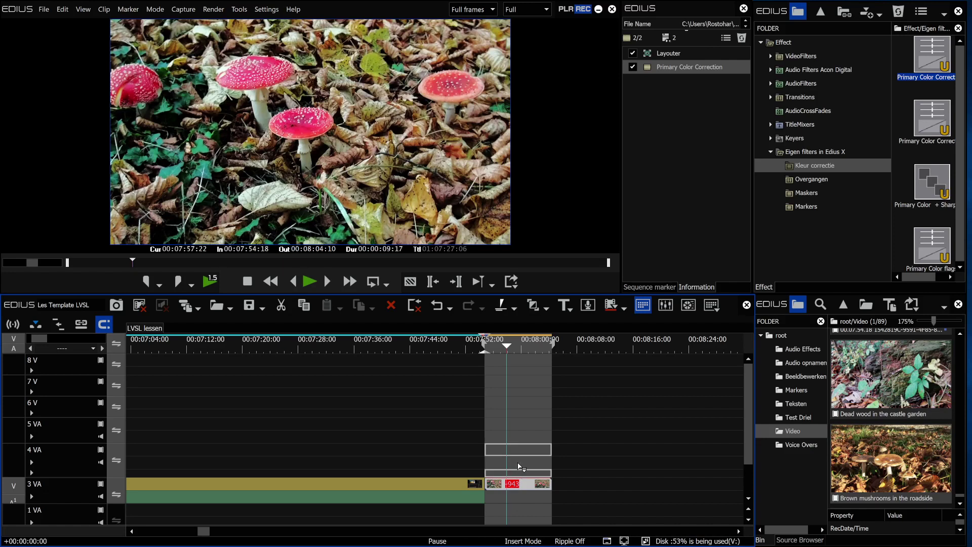
drag(521, 466, 521, 464)
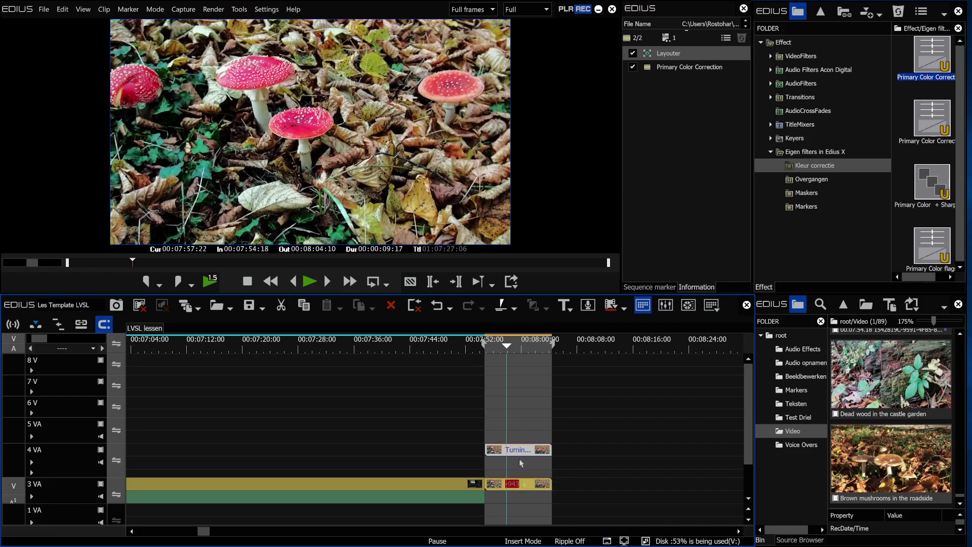
Set Saturation to -100 in the Primary Color Correction of the fly agaric clip on track 3 VA
click(522, 484)
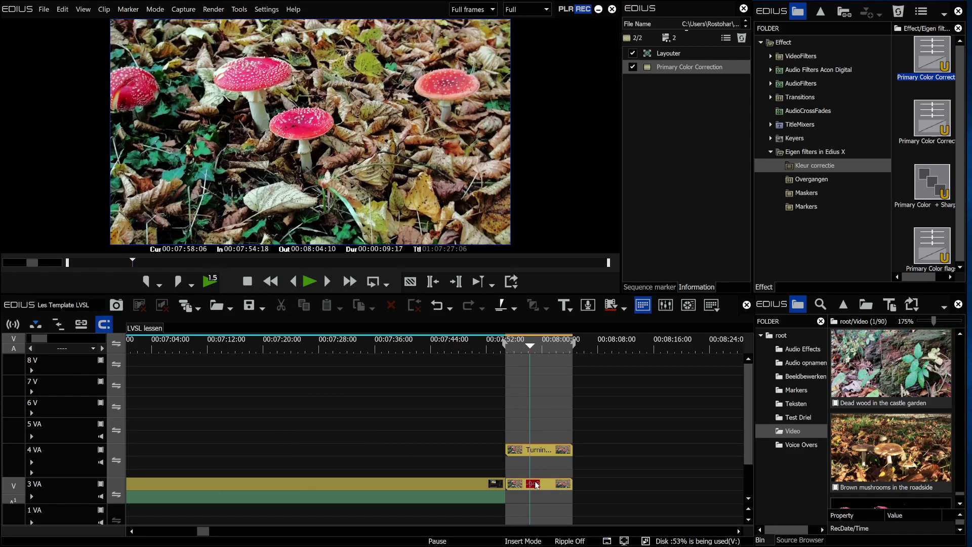
click(540, 484)
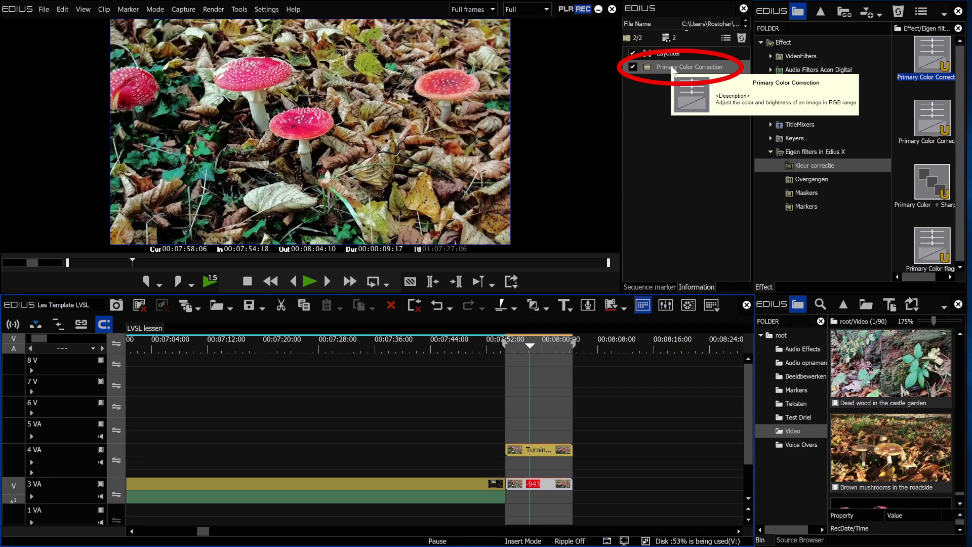
click(671, 66)
double_click(670, 67)
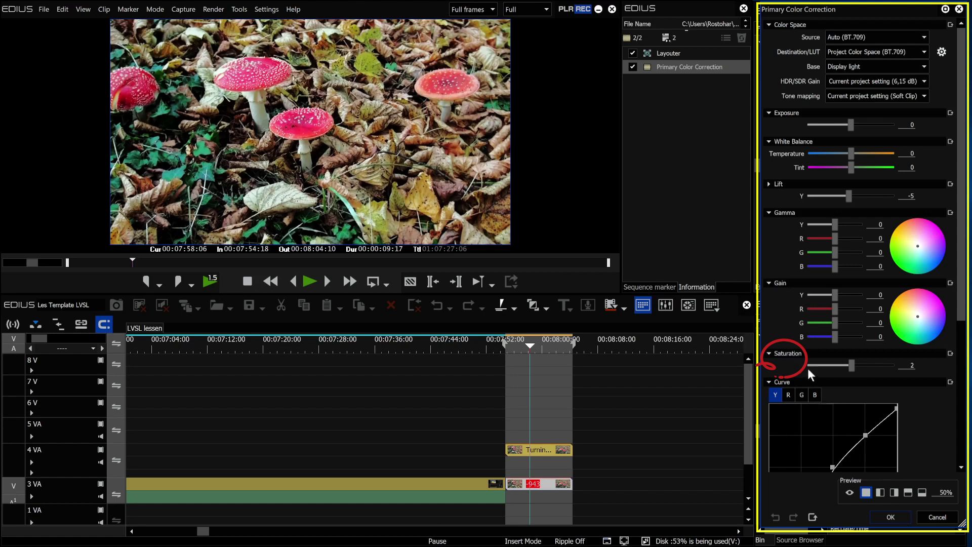
drag(852, 363, 828, 365)
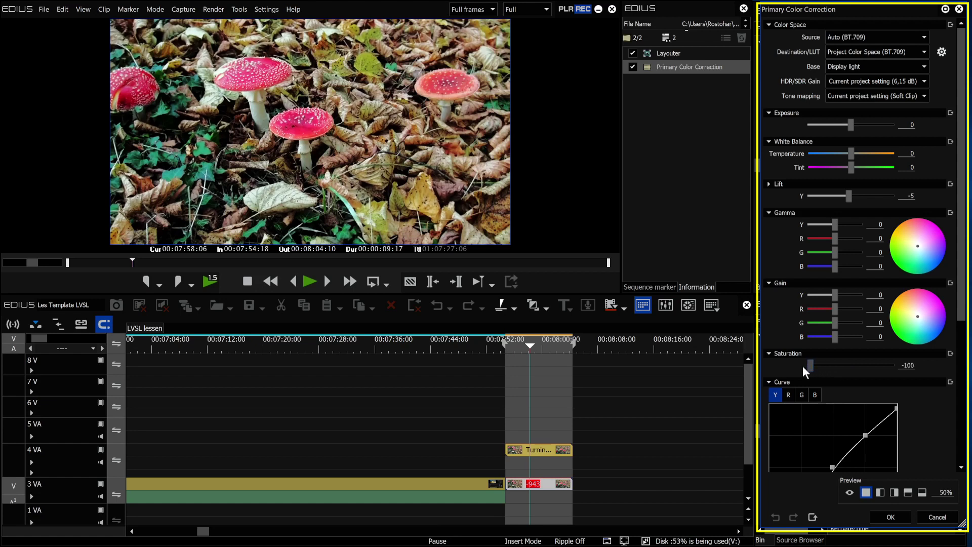
drag(800, 367, 800, 366)
click(890, 517)
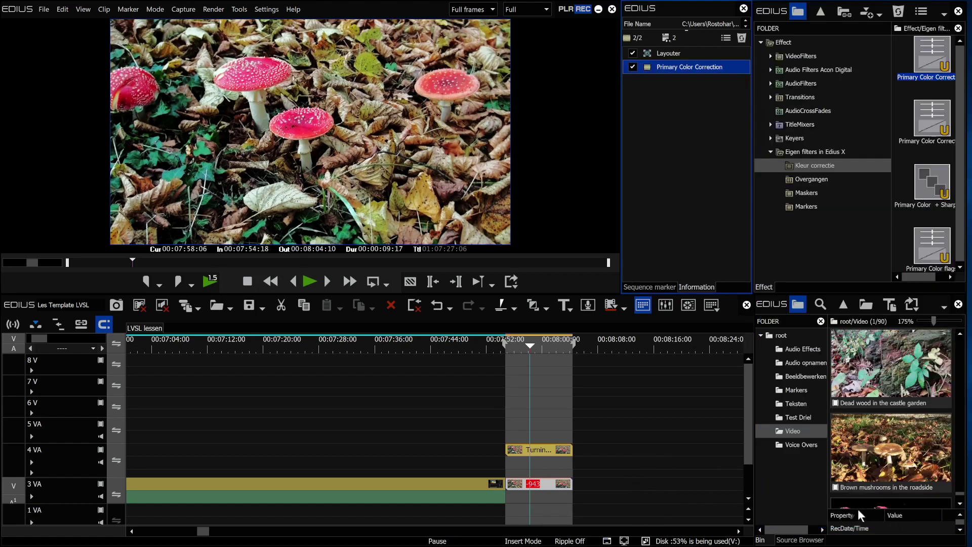
Shift the colour copy on 4 VA aside and back to compare it with the desaturated clip, and move the 3 VA clip out from beneath it
drag(536, 445, 591, 449)
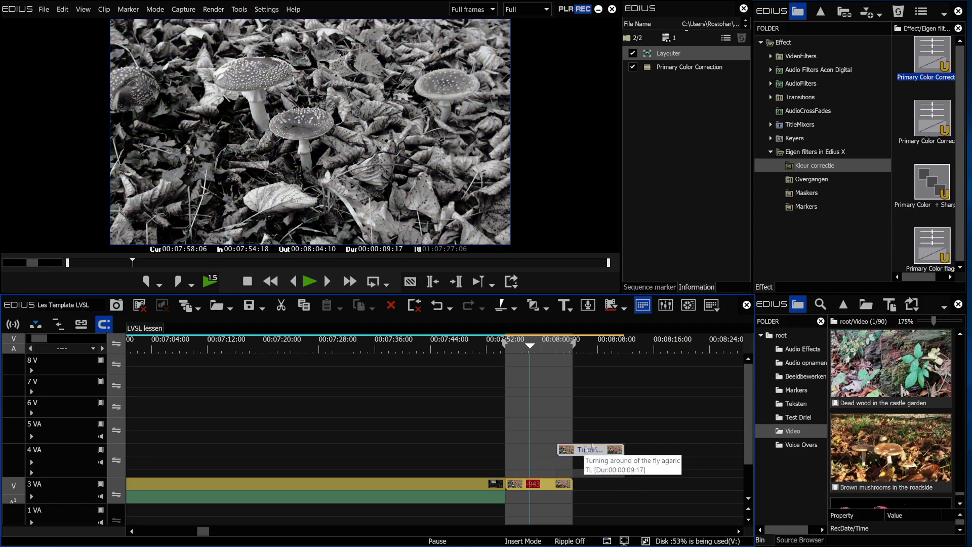
drag(590, 450, 542, 450)
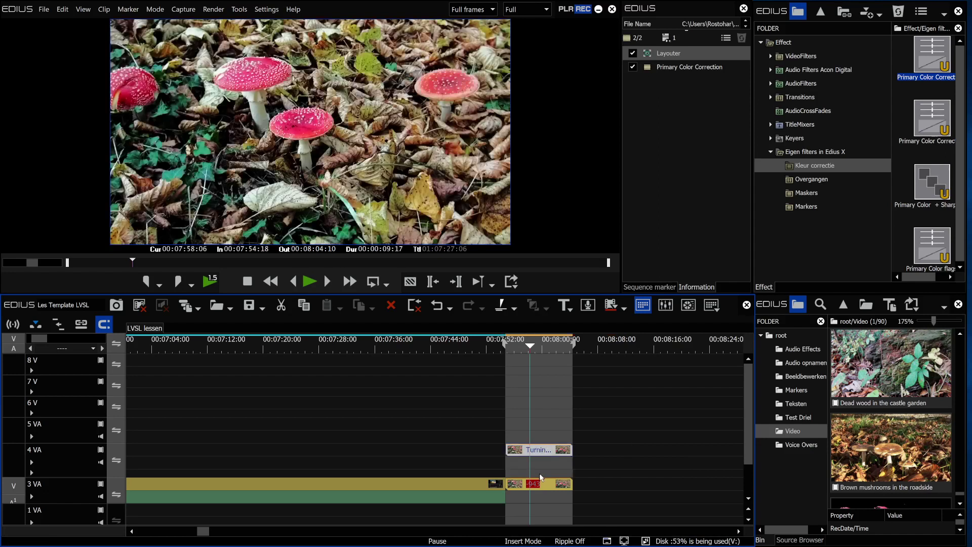
drag(545, 484, 621, 487)
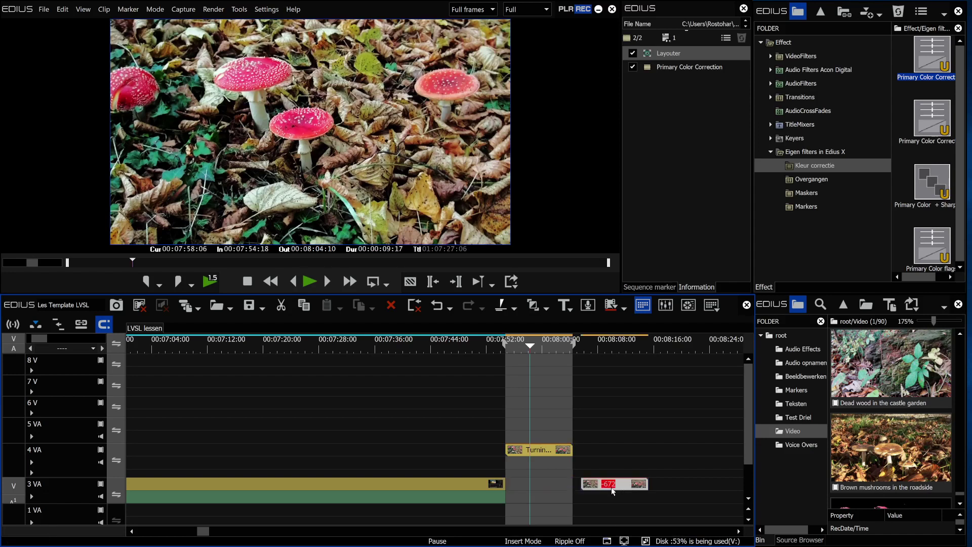
Preview the green-screen clip on 4 VA at 00:08:10:18 and return the playhead to 00:08:01:02 on the fly agaric clip
click(535, 449)
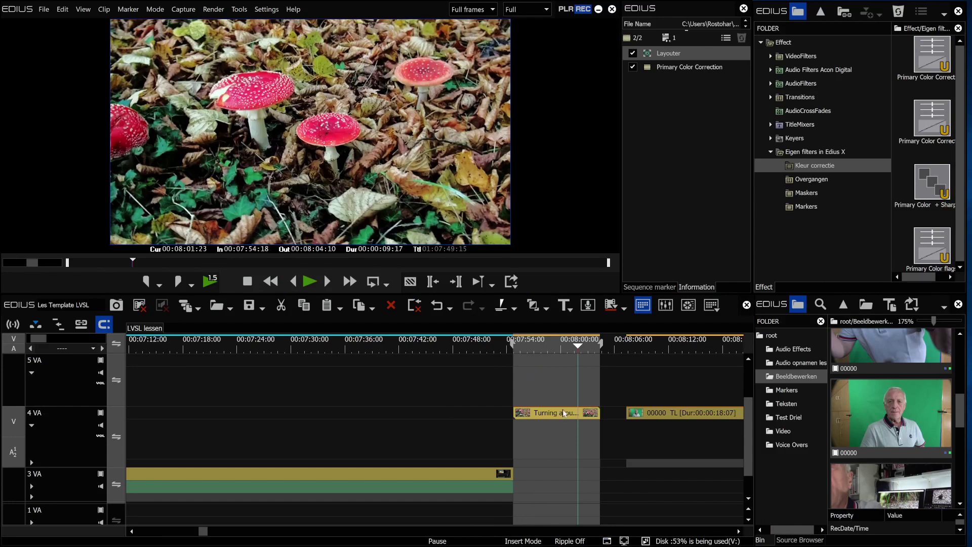
drag(579, 350, 655, 357)
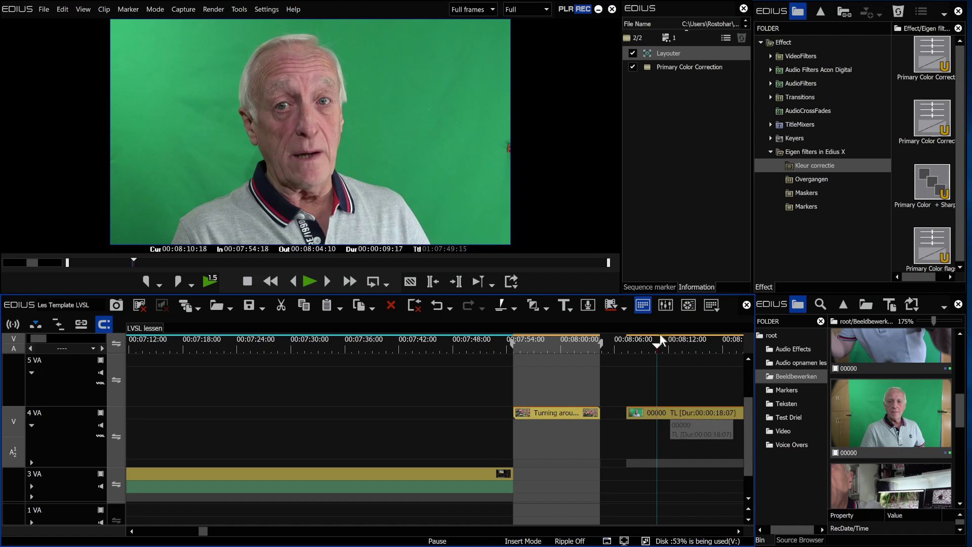
click(571, 372)
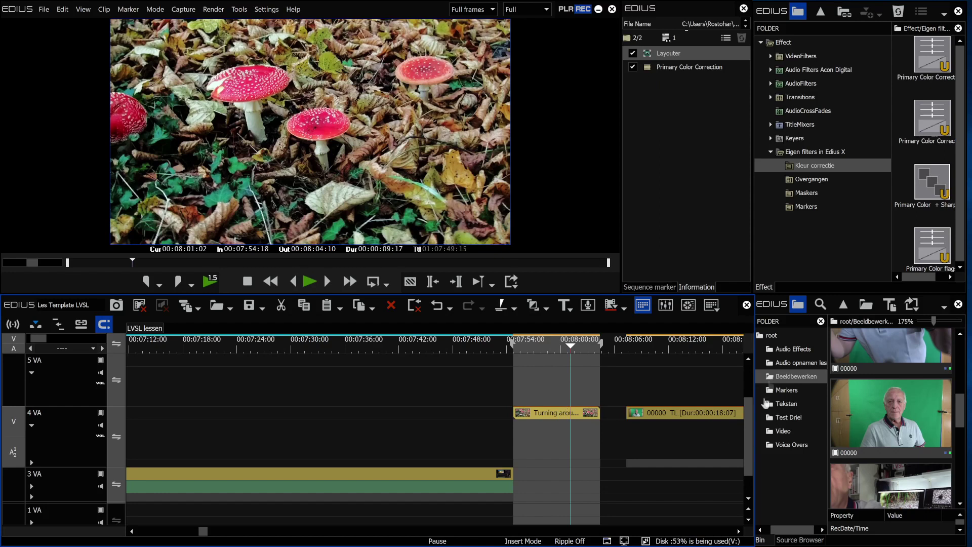
Apply the Chrominance video filter to the fly agaric clip on track 4 VA
click(803, 56)
drag(960, 53, 959, 84)
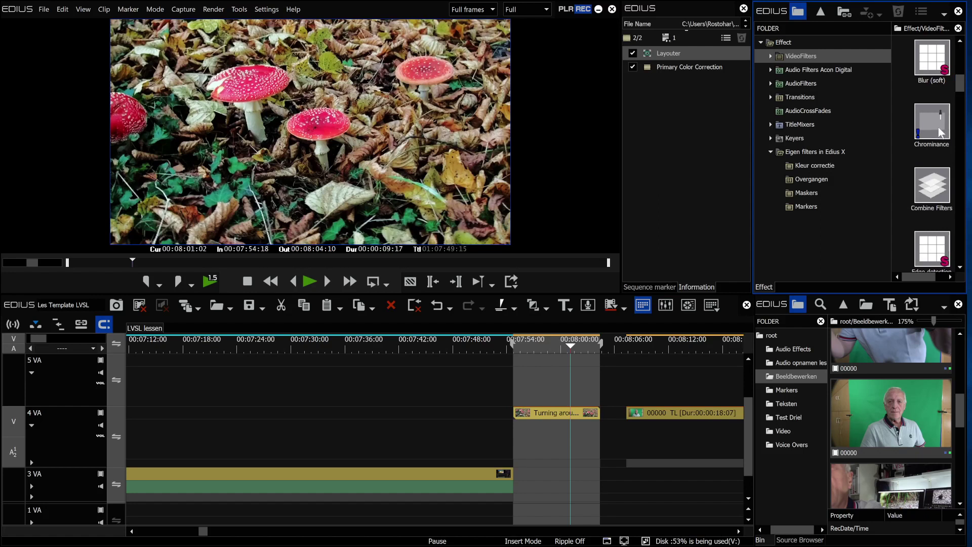
mouse_move(929, 127)
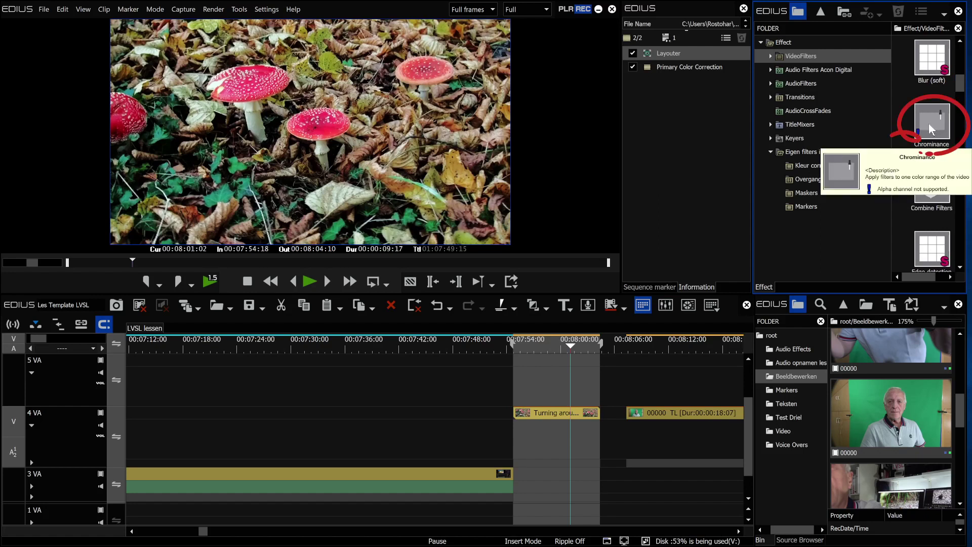
drag(929, 123, 551, 416)
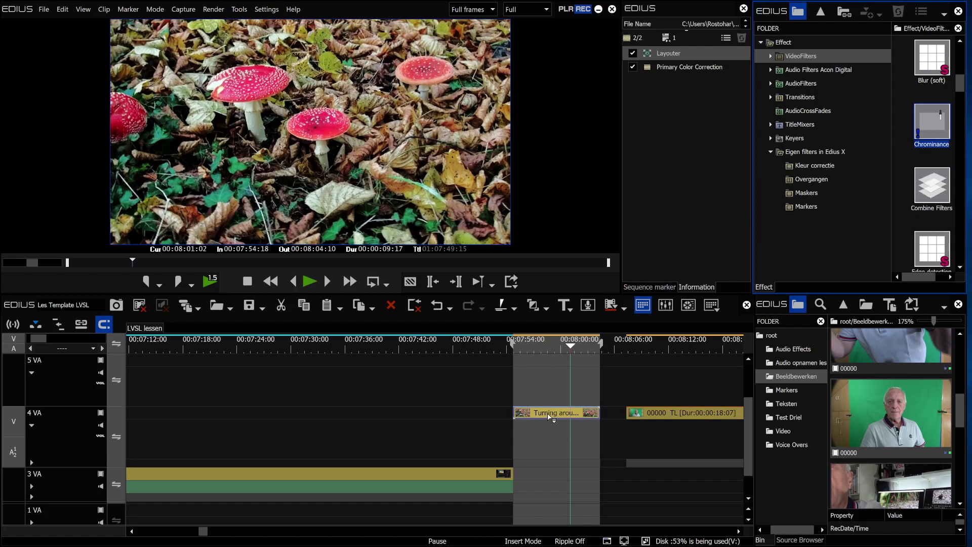
drag(549, 416, 548, 414)
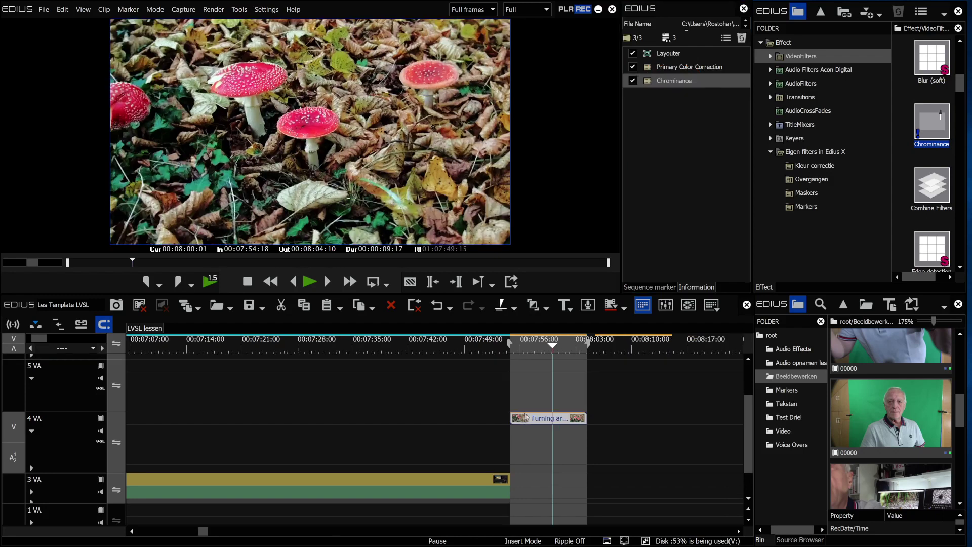
Open the Chrominance filter's settings, choose the eyedropper key picker and turn on Show Key
double_click(669, 79)
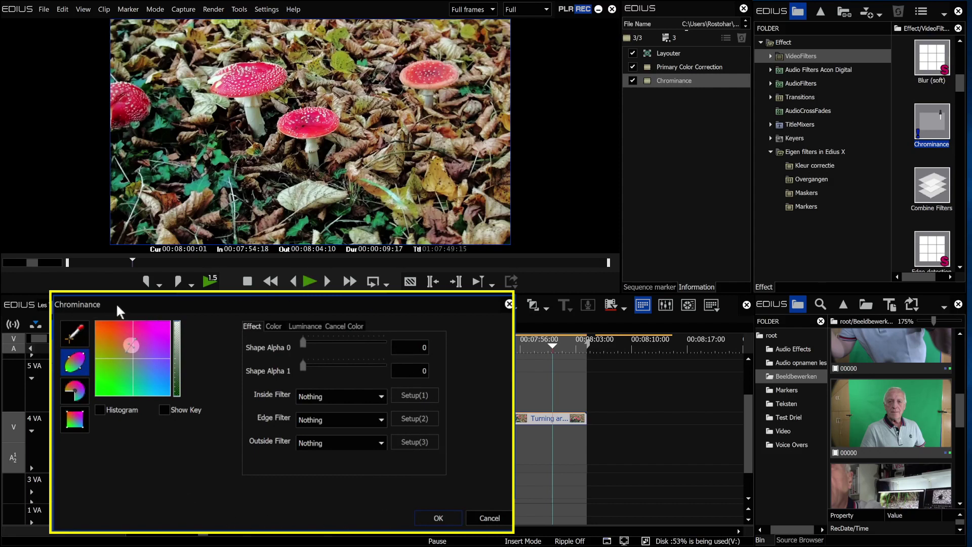
click(72, 335)
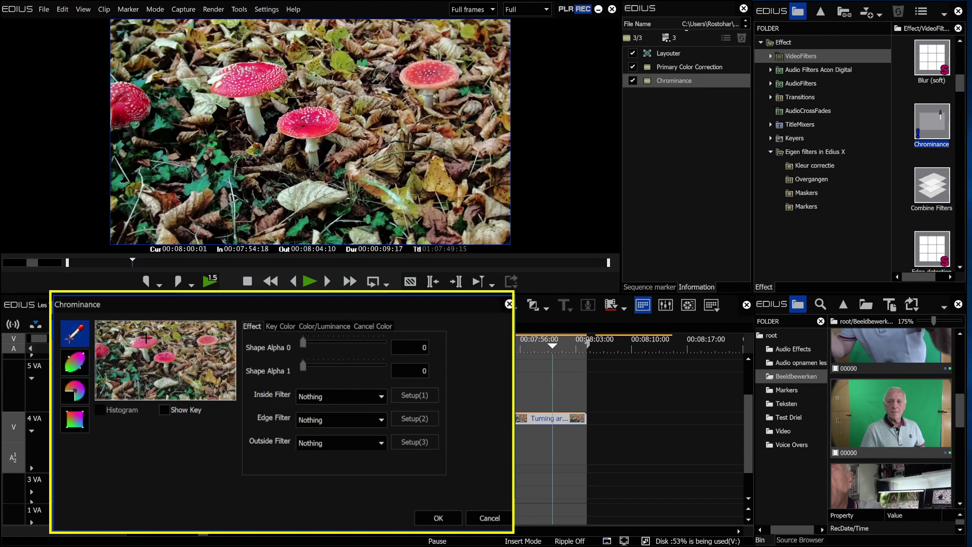
click(165, 410)
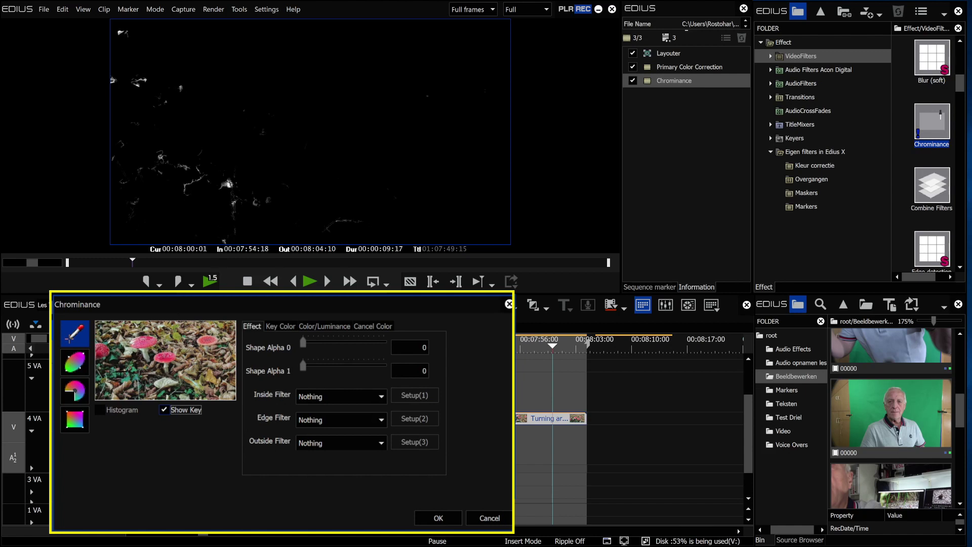
Switch the Chrominance key to the elliptical colour picker, adjust its area until only the red mushroom caps are keyed, and apply the settings
click(75, 363)
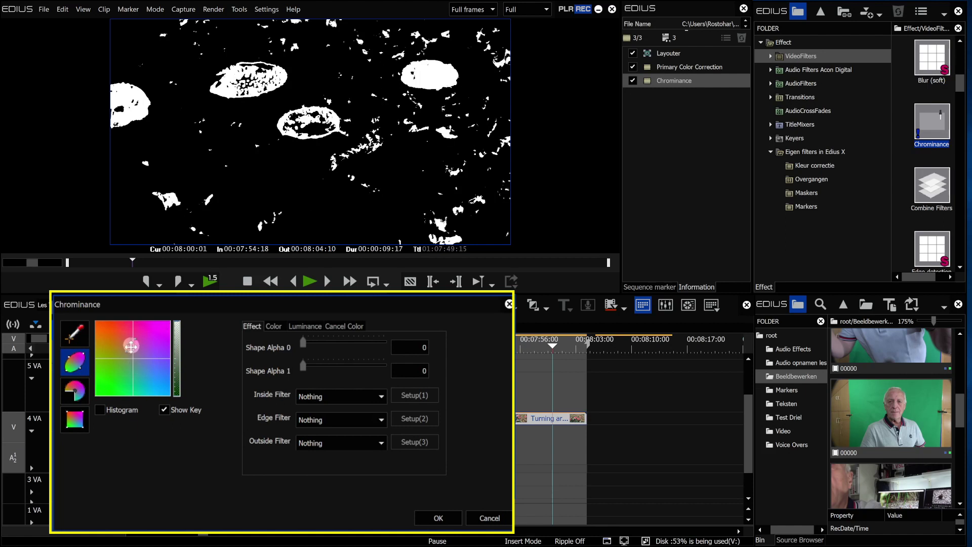
drag(132, 347, 134, 344)
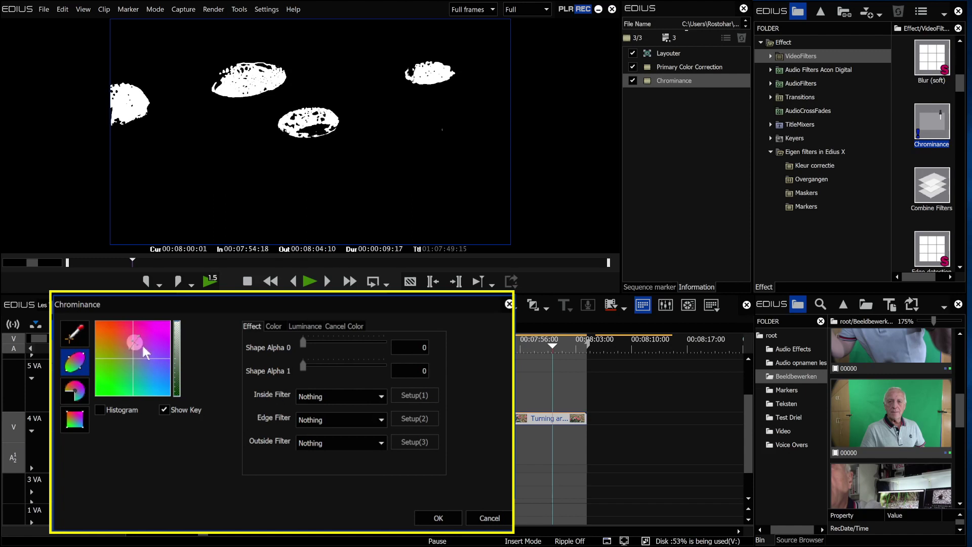
drag(138, 335, 140, 339)
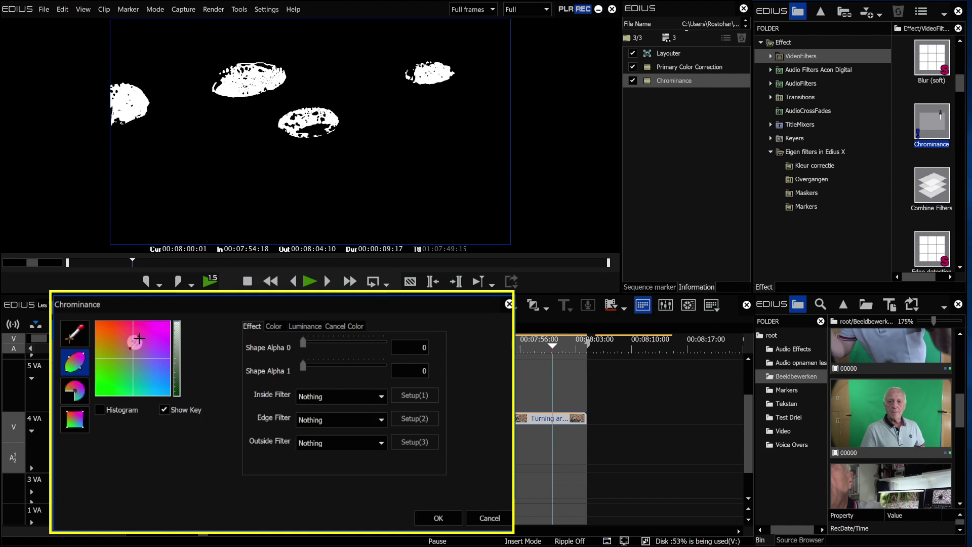
drag(136, 344, 132, 338)
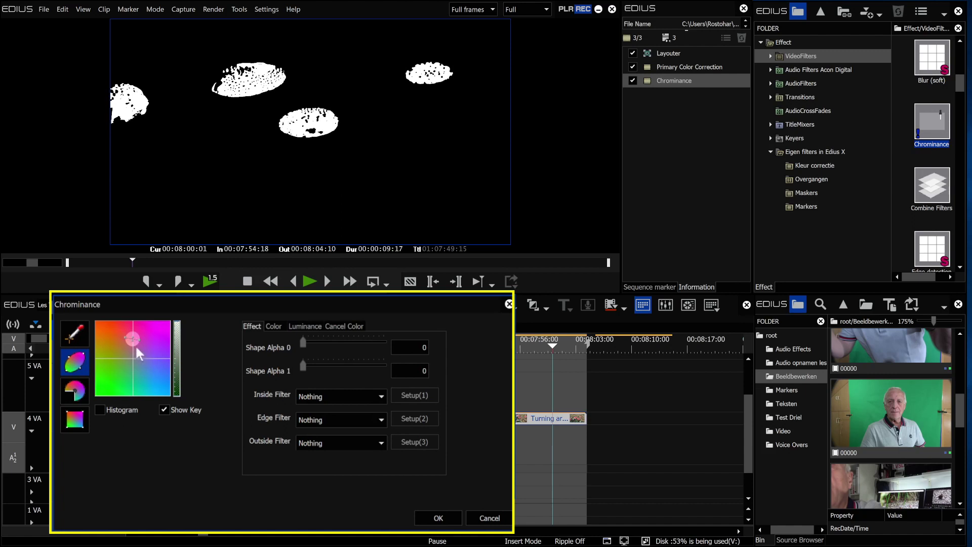
drag(133, 338, 131, 336)
drag(130, 336, 131, 338)
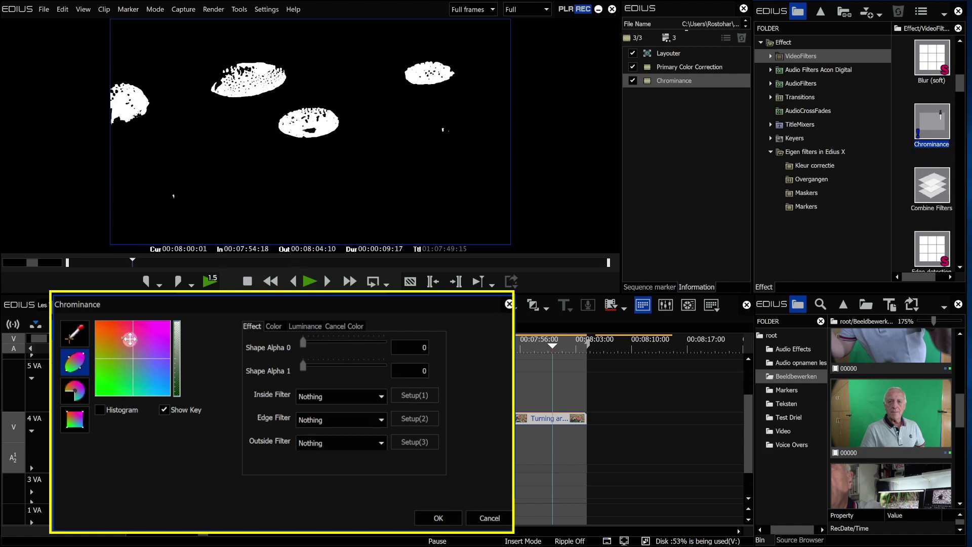
drag(131, 338, 136, 338)
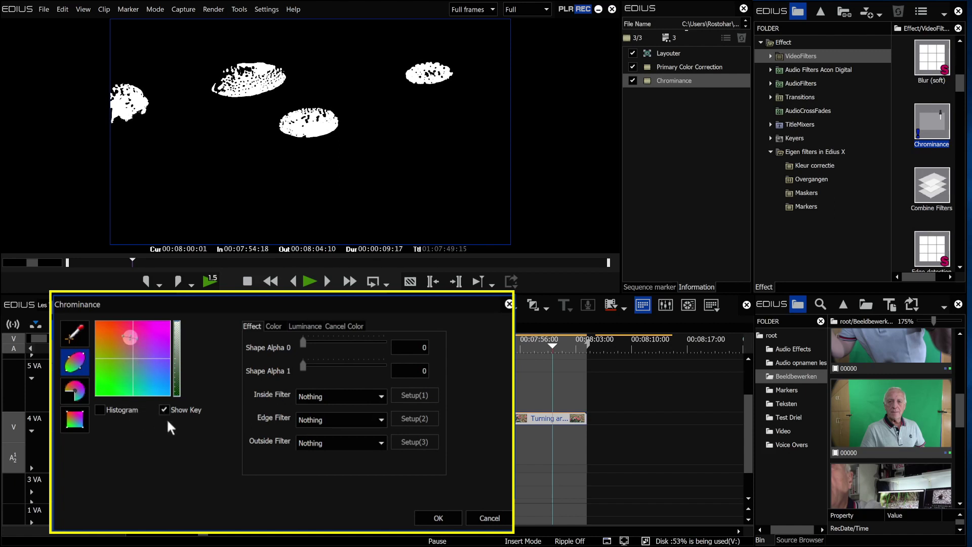
click(438, 519)
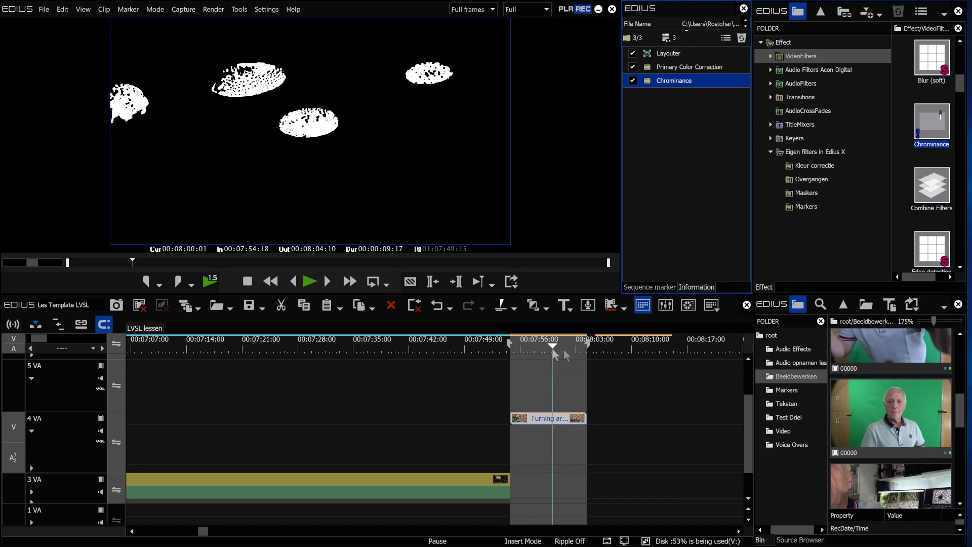
Set In and Out points at 00:07:54:18 and 00:08:04:10 around the 4 VA clip and render that range to a new clip on 5 VA
mouse_move(553, 348)
mouse_down()
mouse_move(538, 348)
mouse_move(559, 348)
mouse_move(549, 349)
mouse_up()
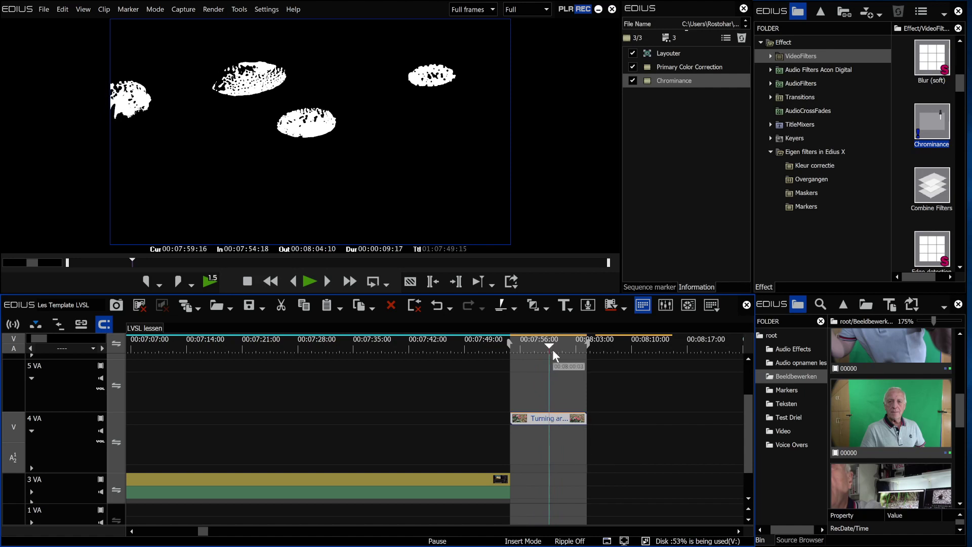
key(x)
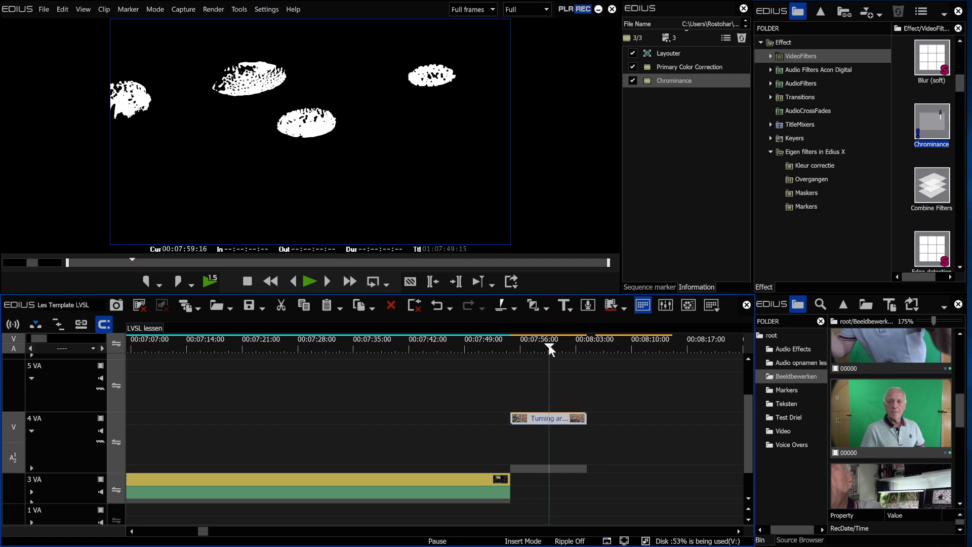
drag(549, 349, 545, 348)
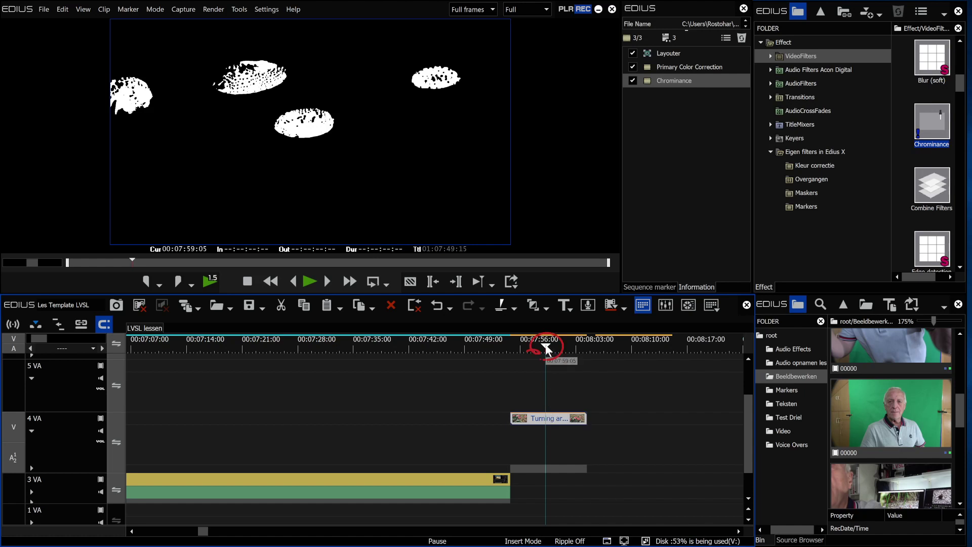
key(z)
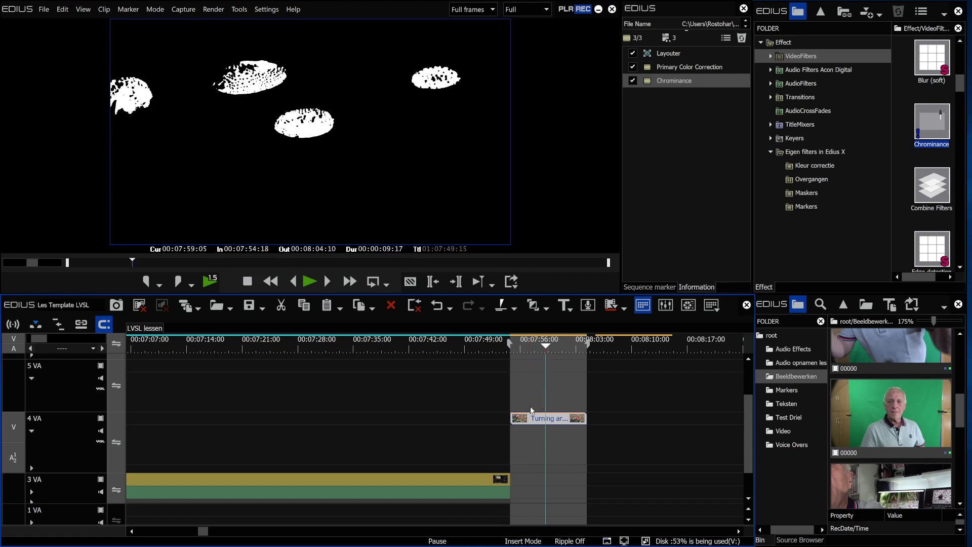
key(shift+q)
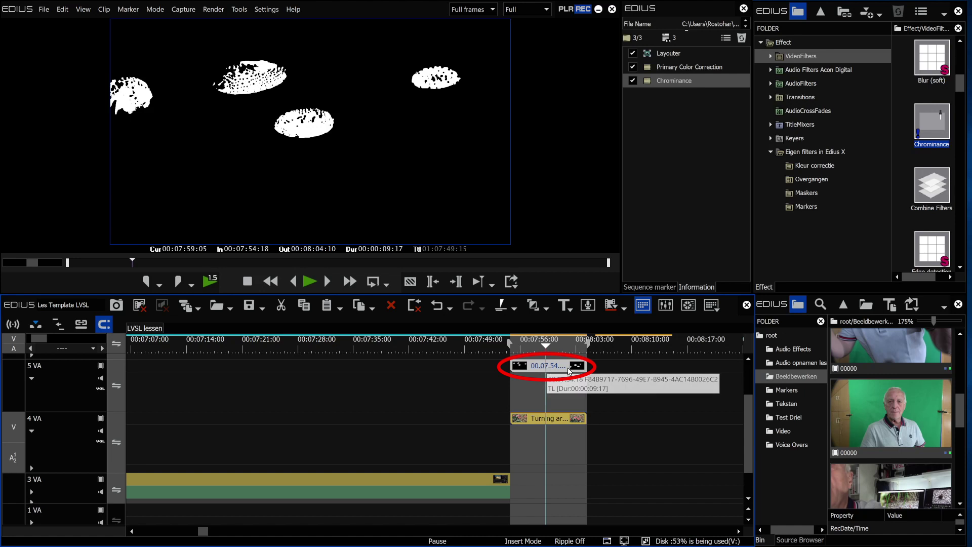
Add the rendered key clip from 5 VA and the fly agaric clip from 4 VA to the Voice Overs bin folder
drag(749, 438, 749, 440)
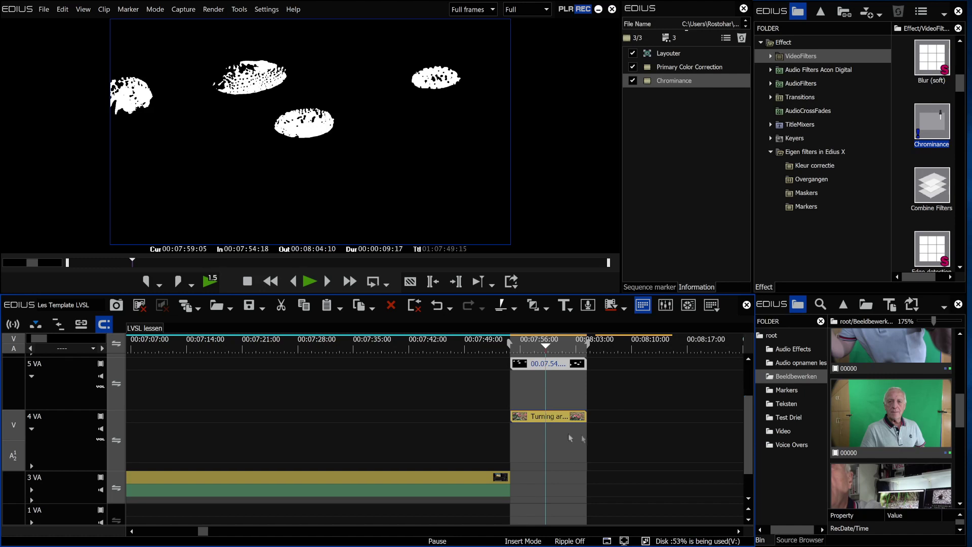
click(548, 415)
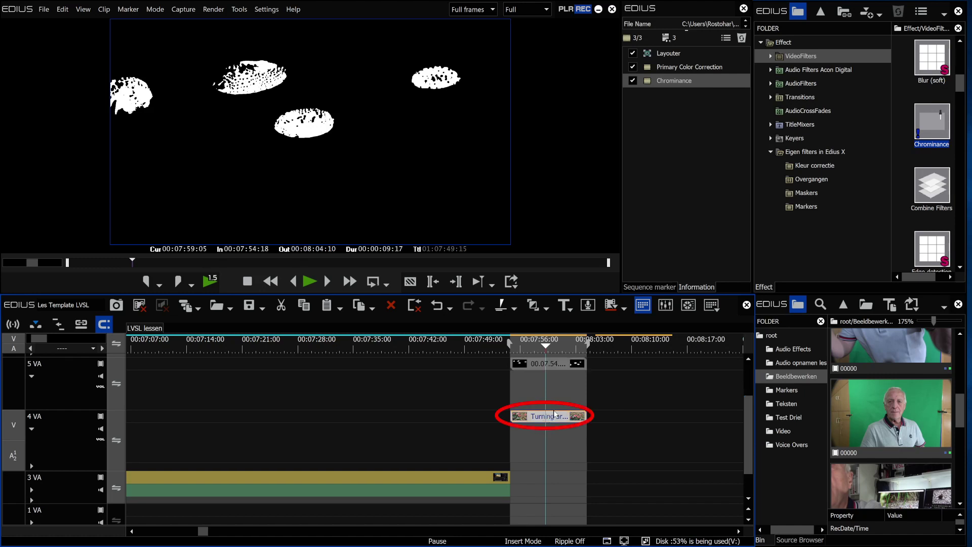
click(551, 367)
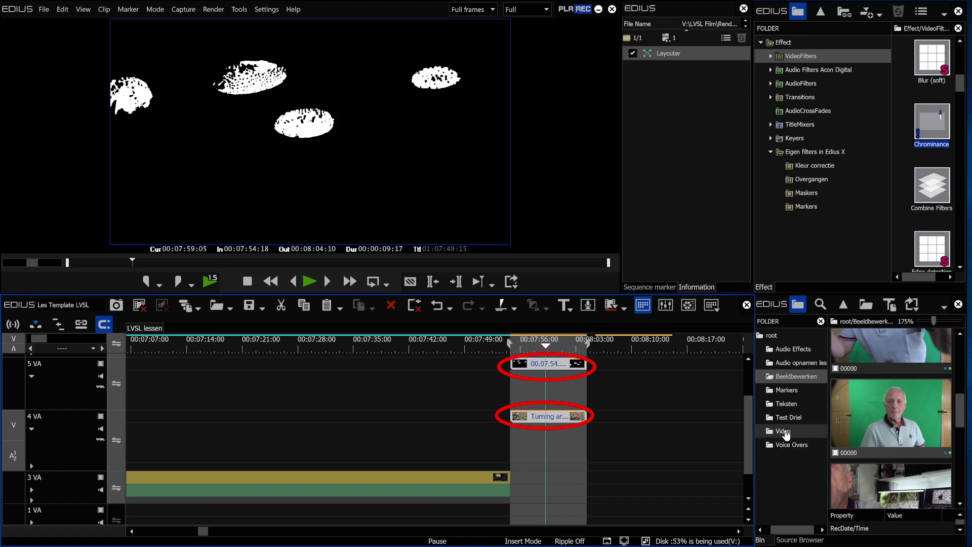
click(786, 445)
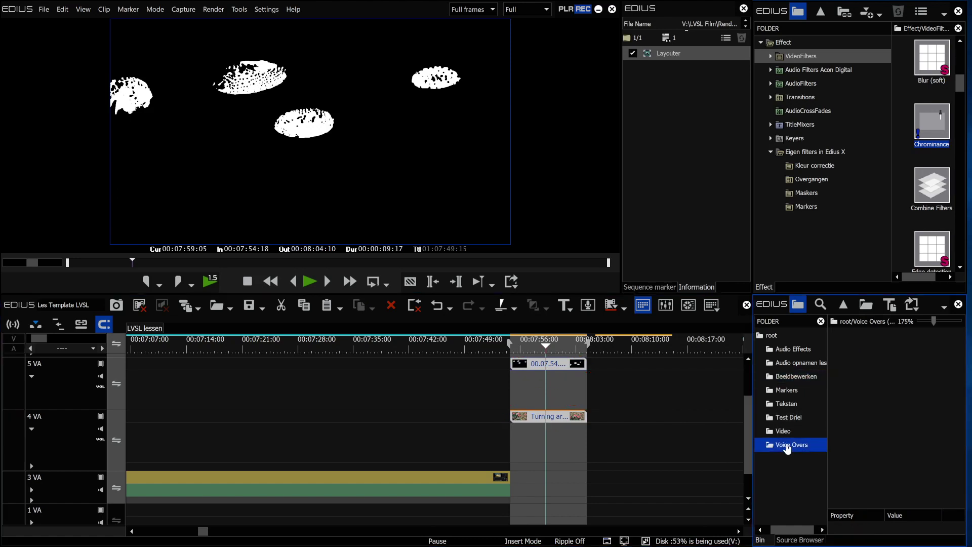
mouse_move(548, 373)
mouse_down()
mouse_move(709, 370)
mouse_move(805, 427)
mouse_move(874, 428)
mouse_up()
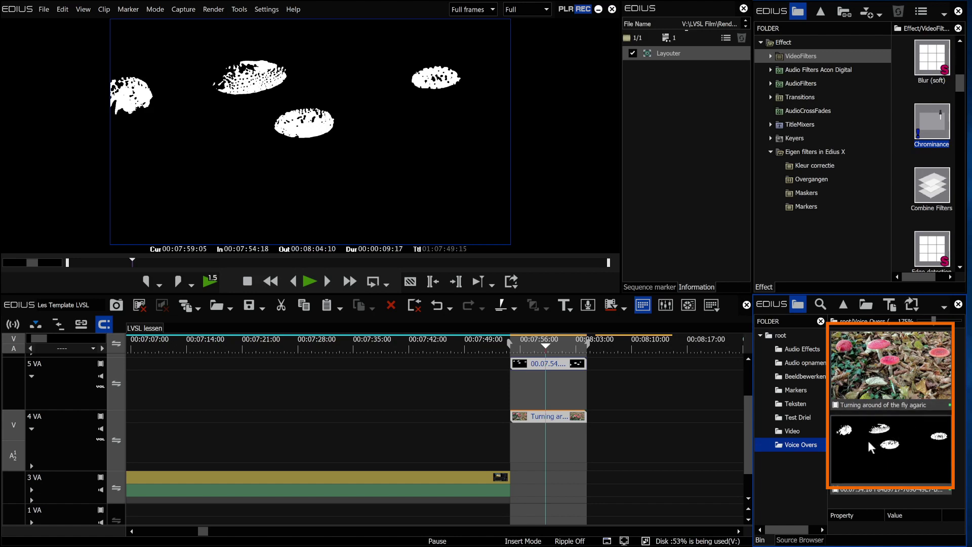
Convert the two bin clips to an alpha matte with the fly agaric clip as Fill, the key clip as Key and Luminance matte format
click(882, 445)
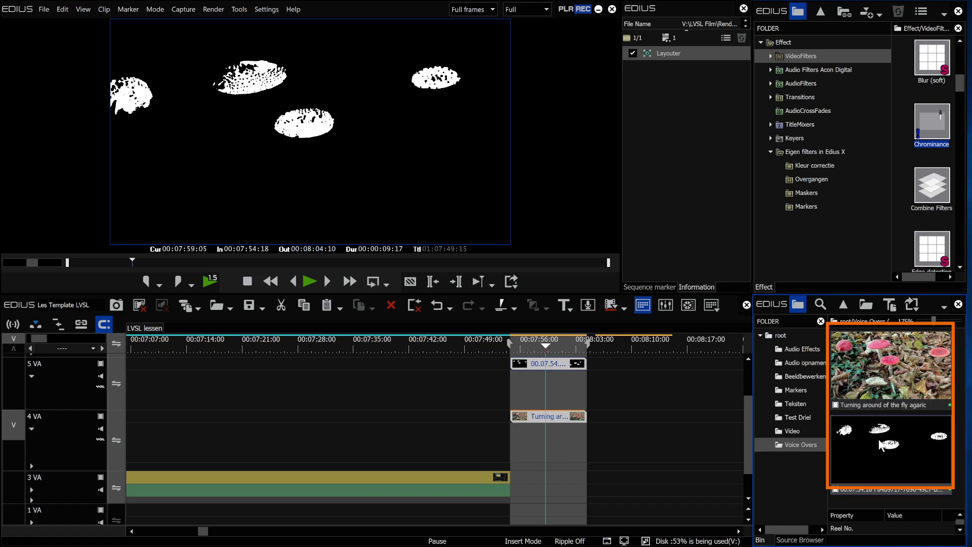
click(876, 371)
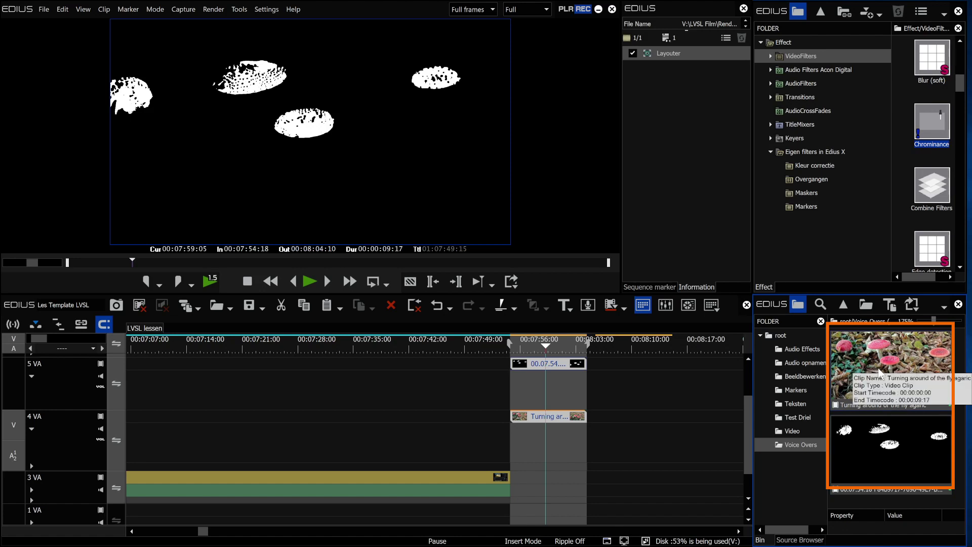
right_click(879, 373)
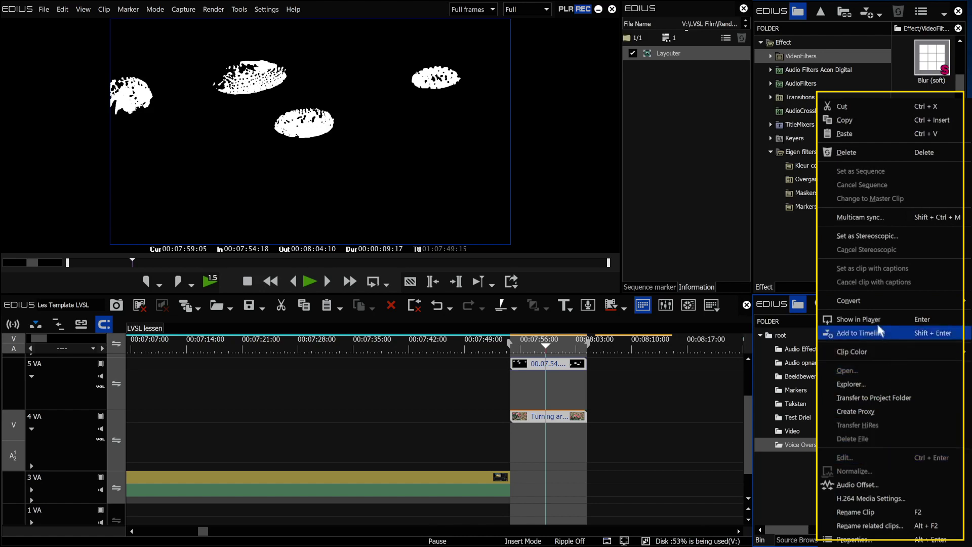
mouse_move(851, 300)
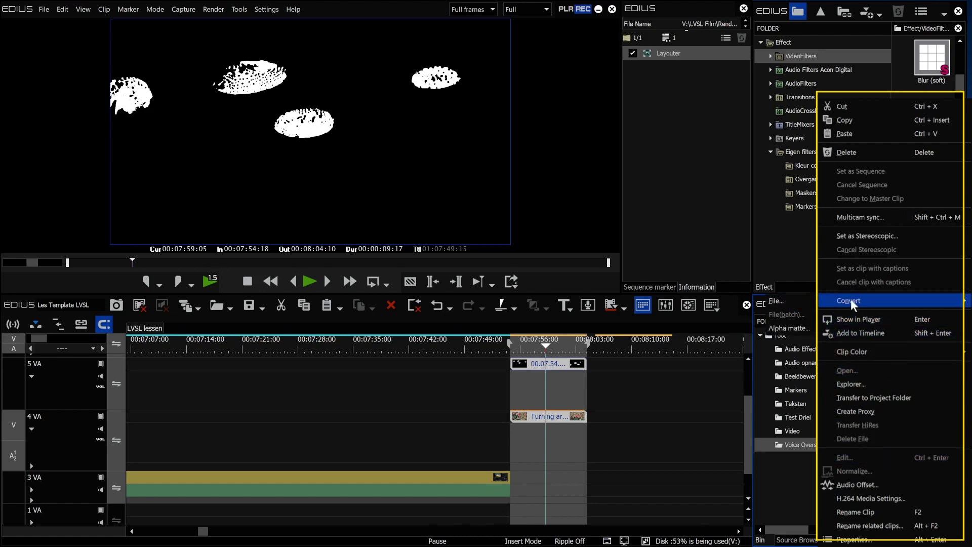
click(790, 329)
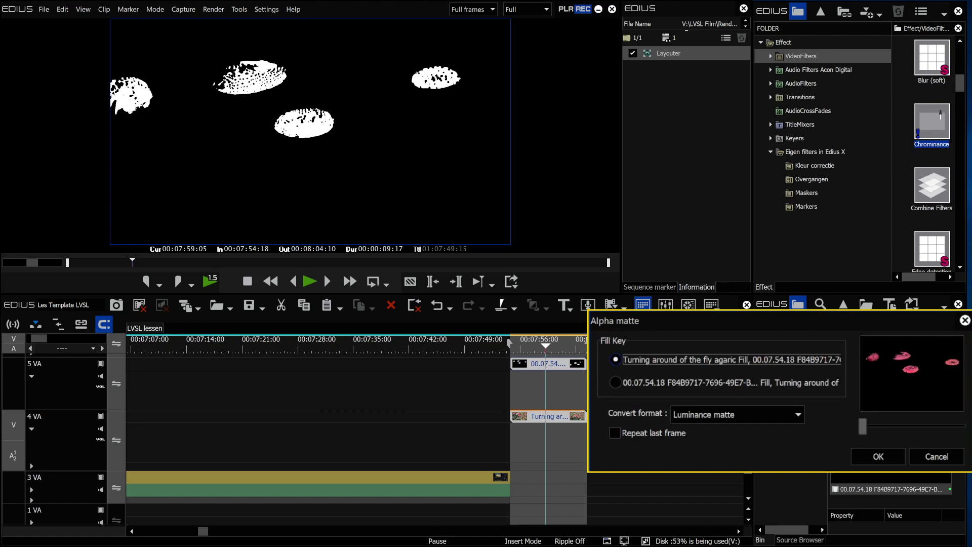
click(616, 379)
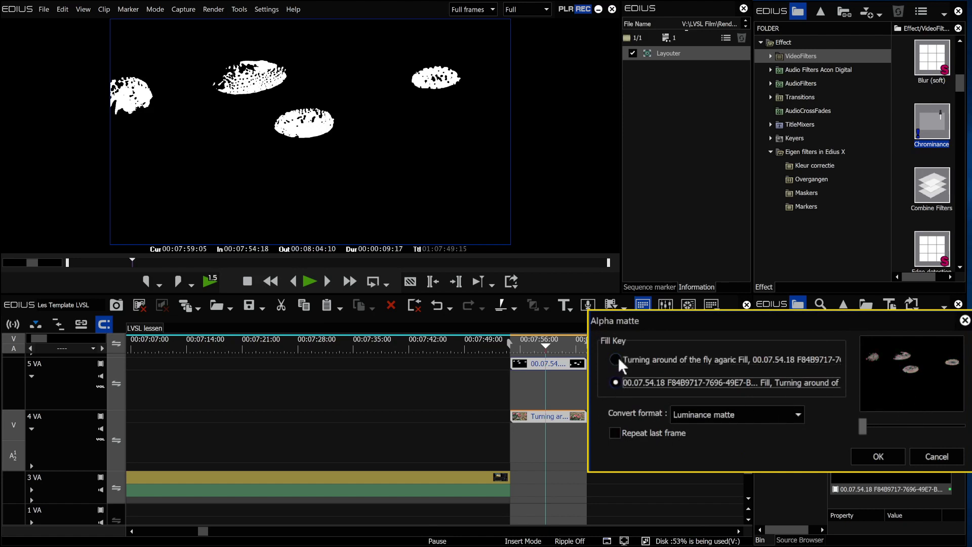
click(614, 358)
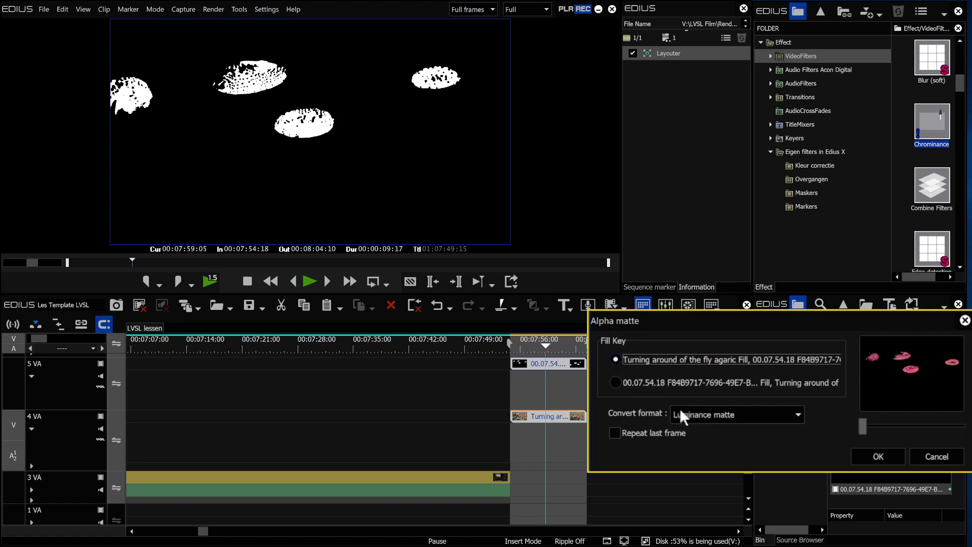
click(879, 456)
Export the alpha matte clip with the Grass Valley HQ Fine preset as Paddestoel 5.avi in the folder Opslag te maken les
key(F11)
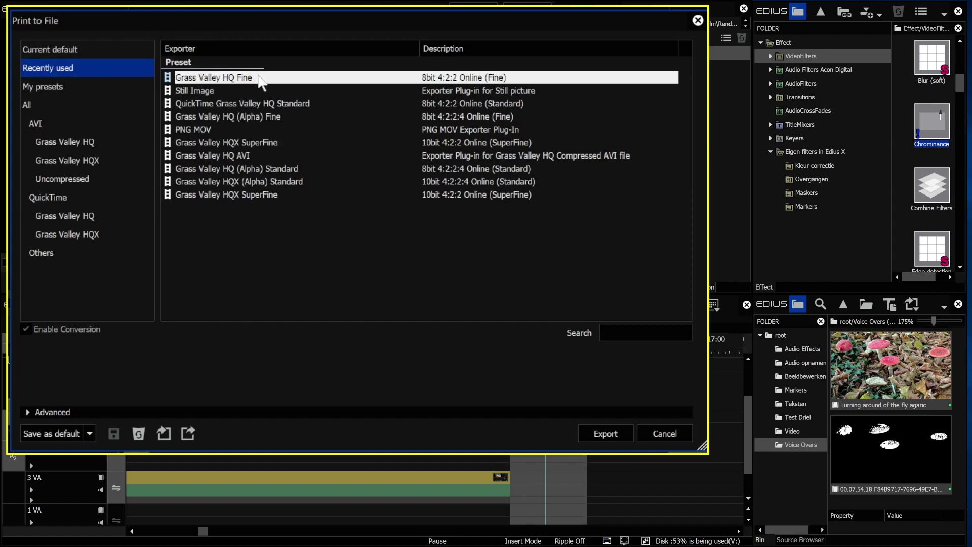
click(611, 431)
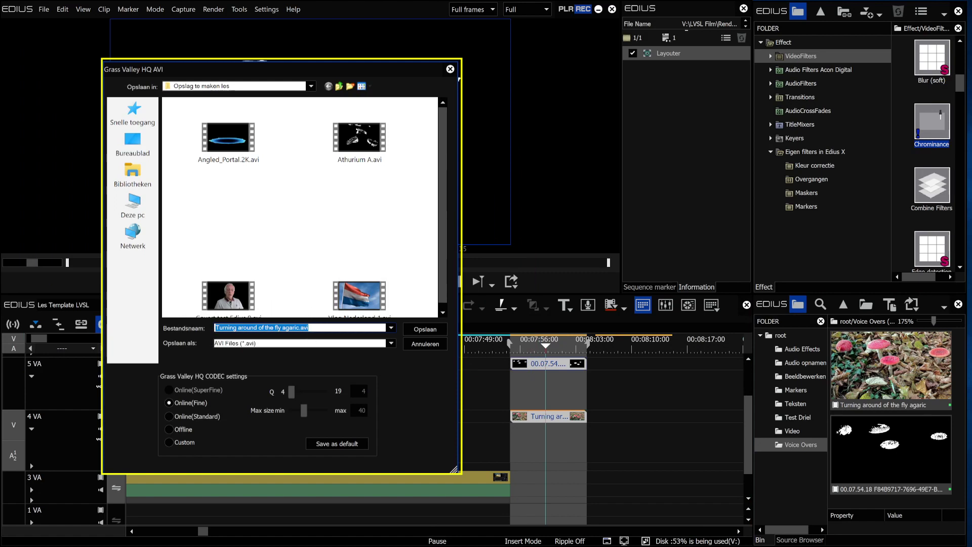
click(299, 327)
drag(298, 327, 214, 328)
text(Paddestoel)
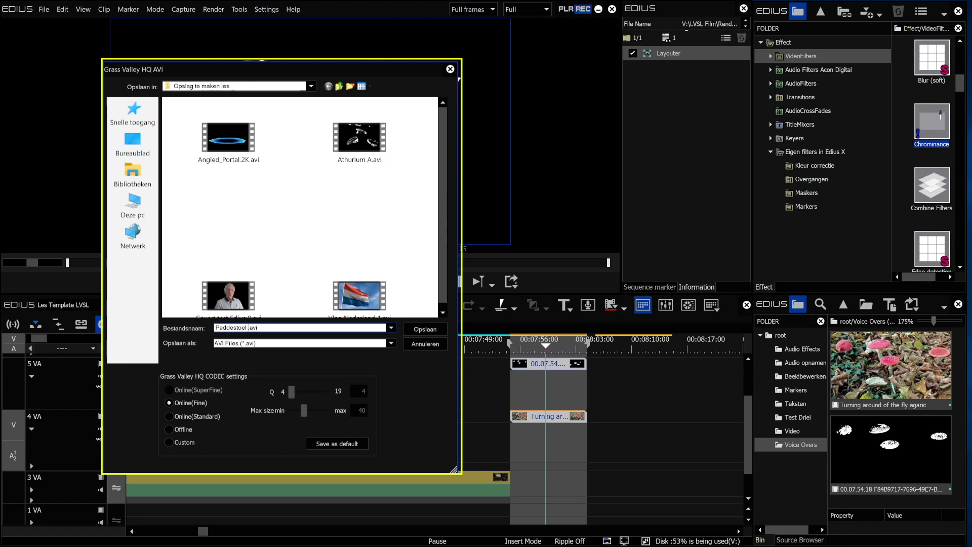
text( 5)
click(423, 328)
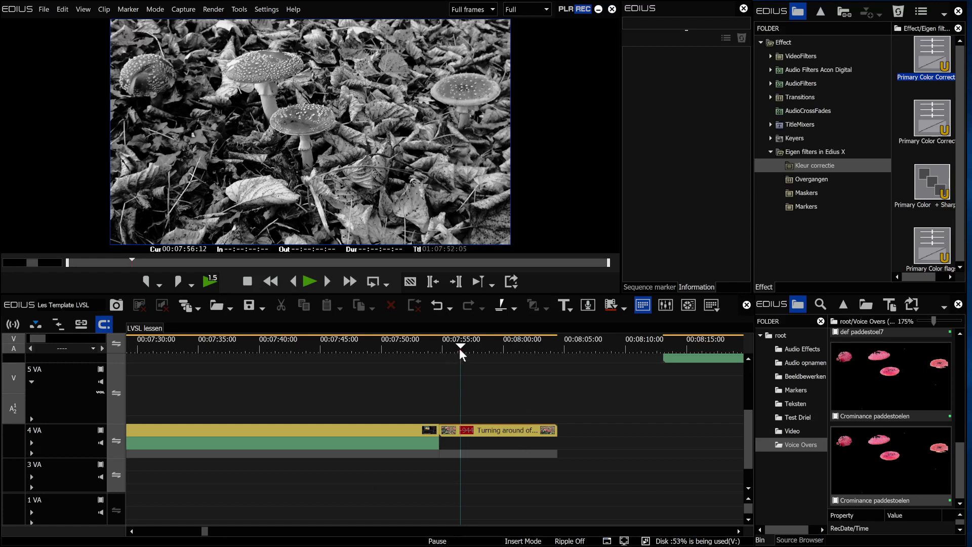
Play back the selective colour result of the def paddestoel7 clip on 5 VA above the fly agaric clip on 4 VA
click(881, 451)
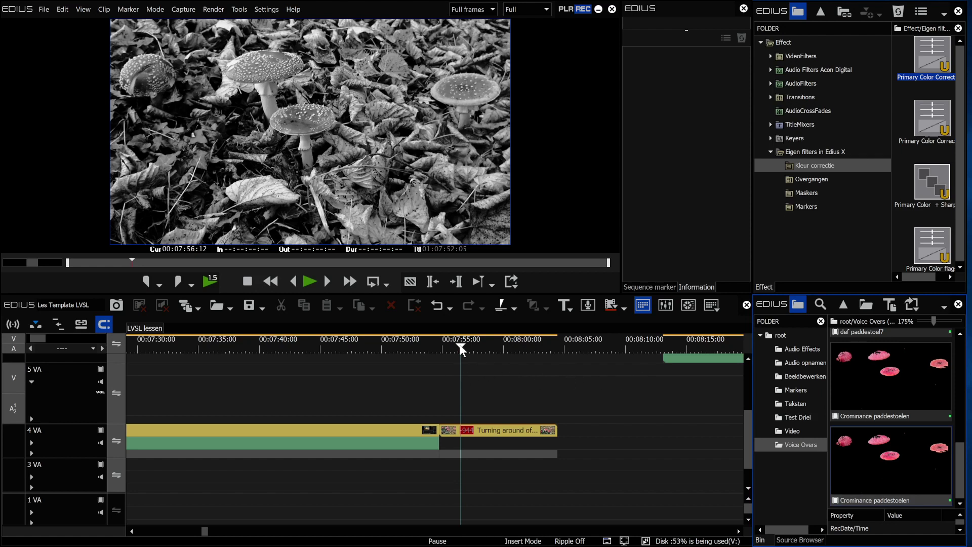
key(ctrl+z)
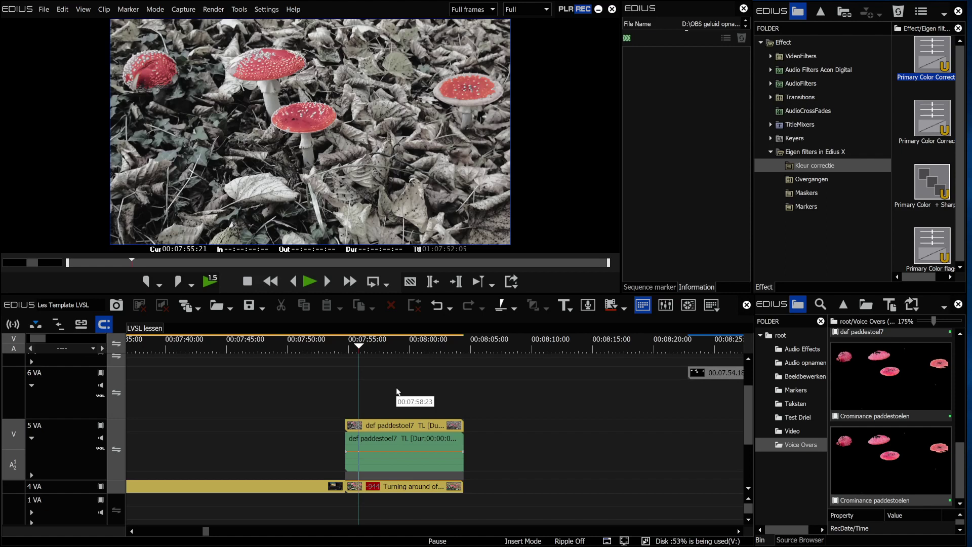
click(310, 282)
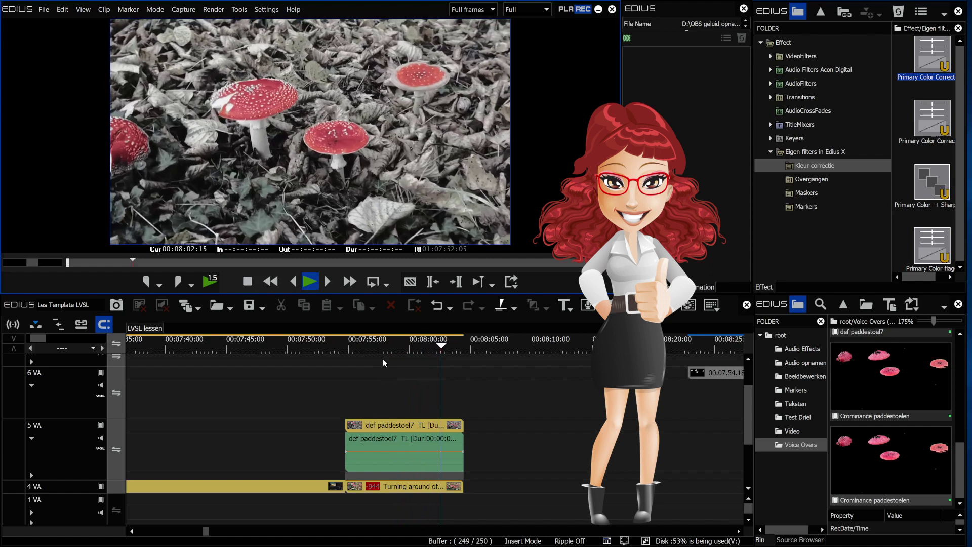
click(310, 285)
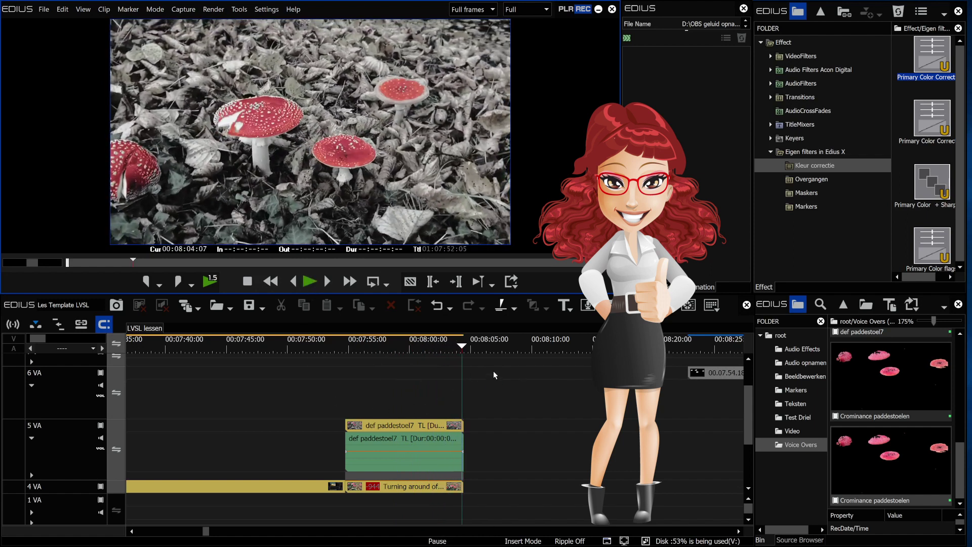
Move the playhead to 00:07:55:10 and place the Turning around of the fly agaric clip on 6 VA directly above def paddestoel7
click(483, 353)
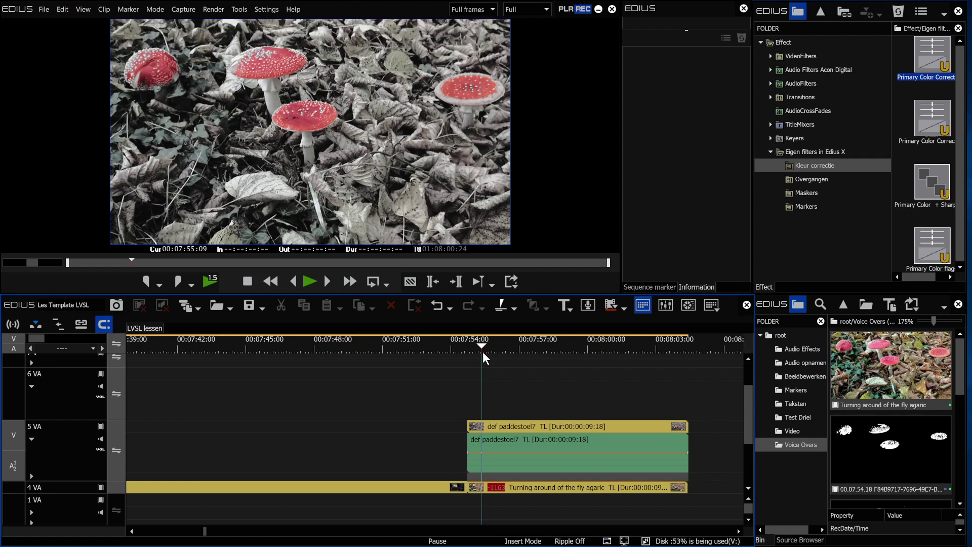
drag(483, 354, 484, 354)
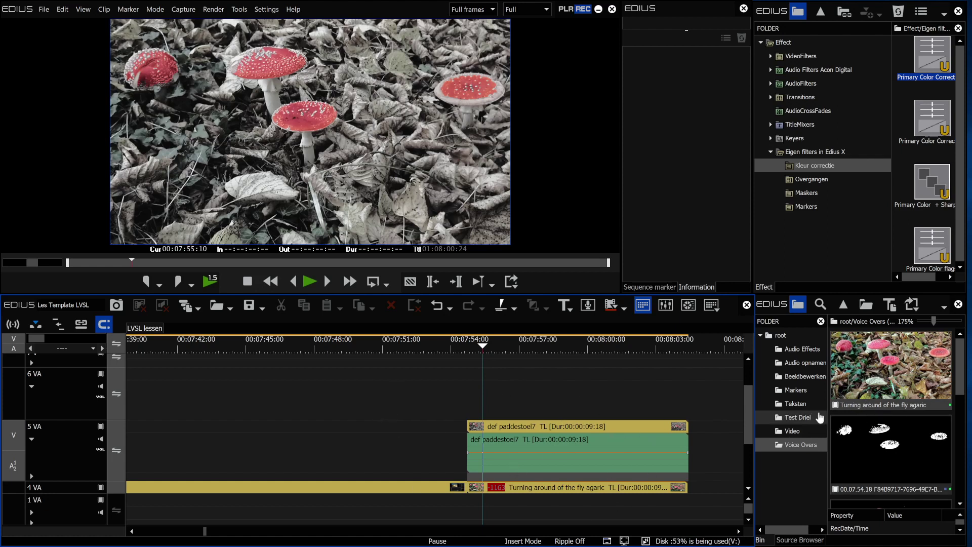
drag(901, 377, 472, 378)
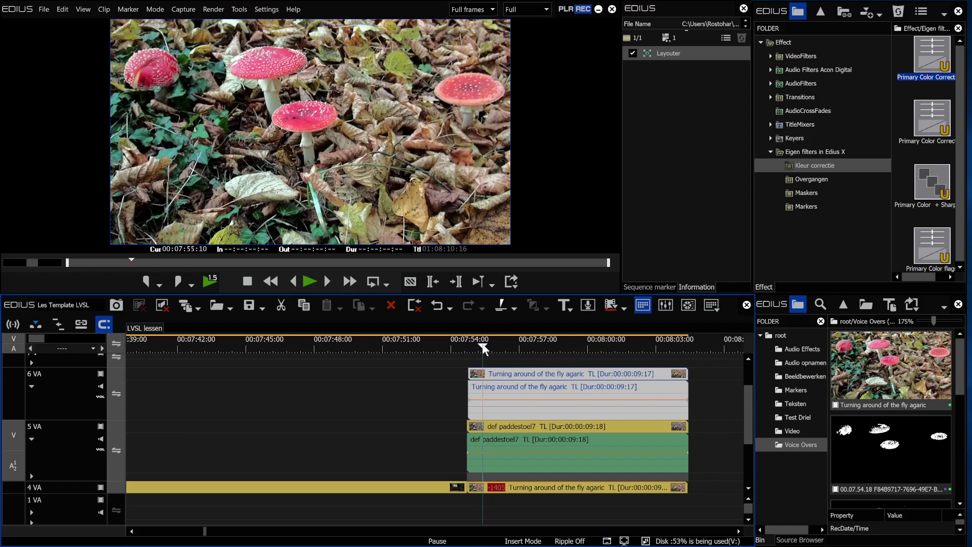
Open the Layouter of the 6 VA clip at timeline position 00:07:57:01 and set keyframes for all its parameters at 00:00:02:07
drag(485, 348, 520, 368)
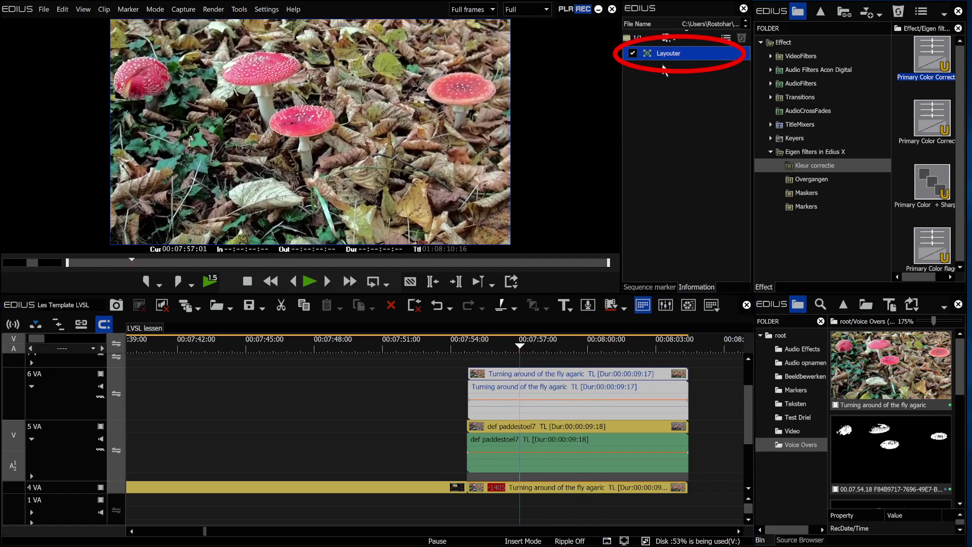
double_click(674, 53)
scroll(937, 233, down, 5)
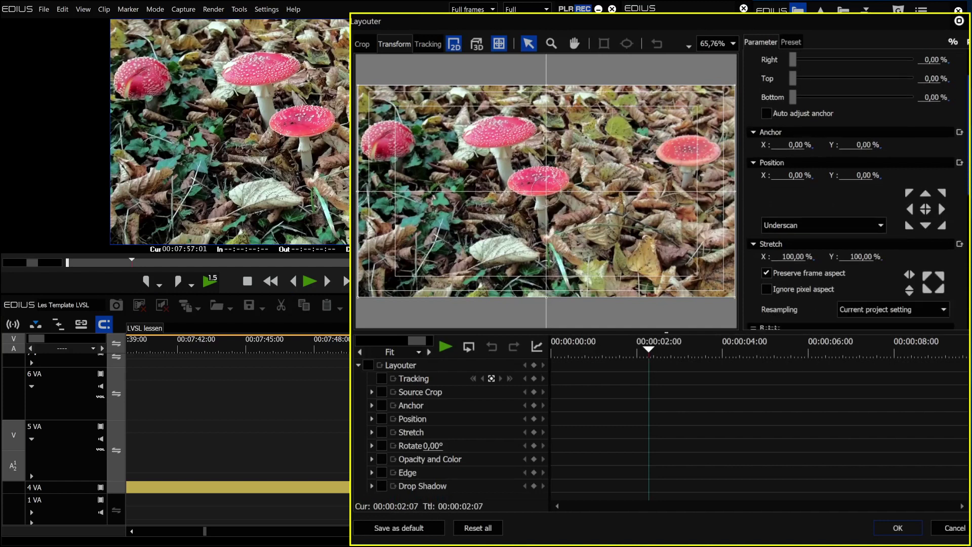
scroll(960, 256, down, 1)
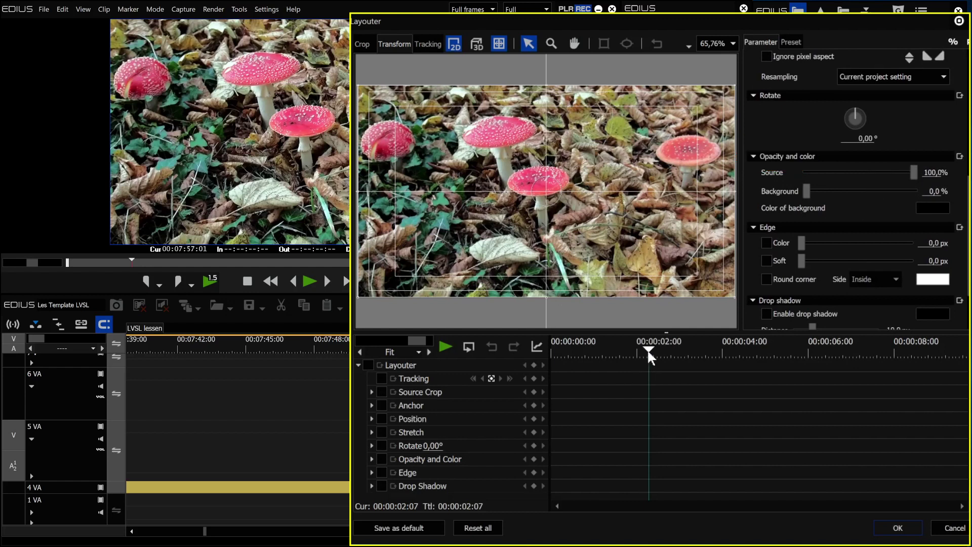
click(368, 365)
click(534, 365)
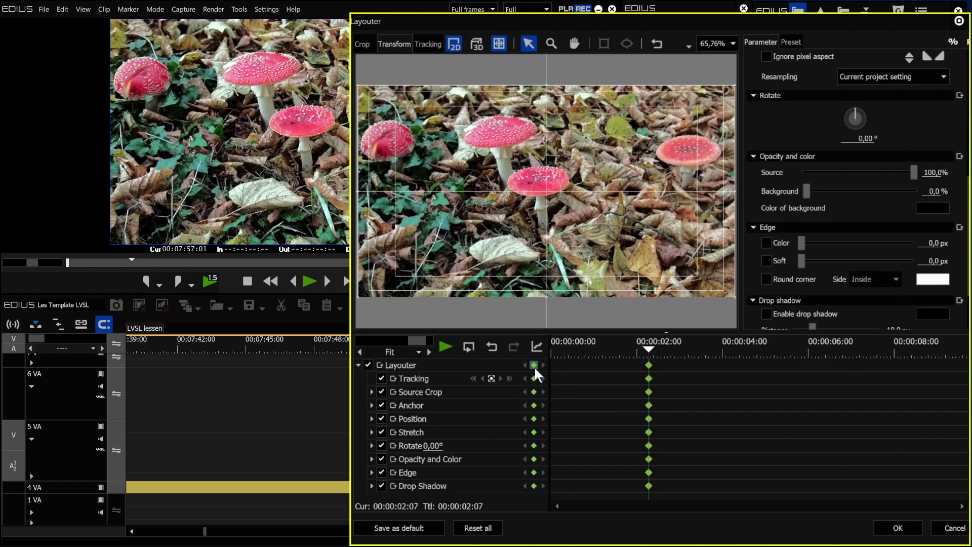
Add keyframes for all Layouter parameters at 00:00:04:21 and set the source opacity there to 0%
drag(649, 350, 758, 354)
click(534, 365)
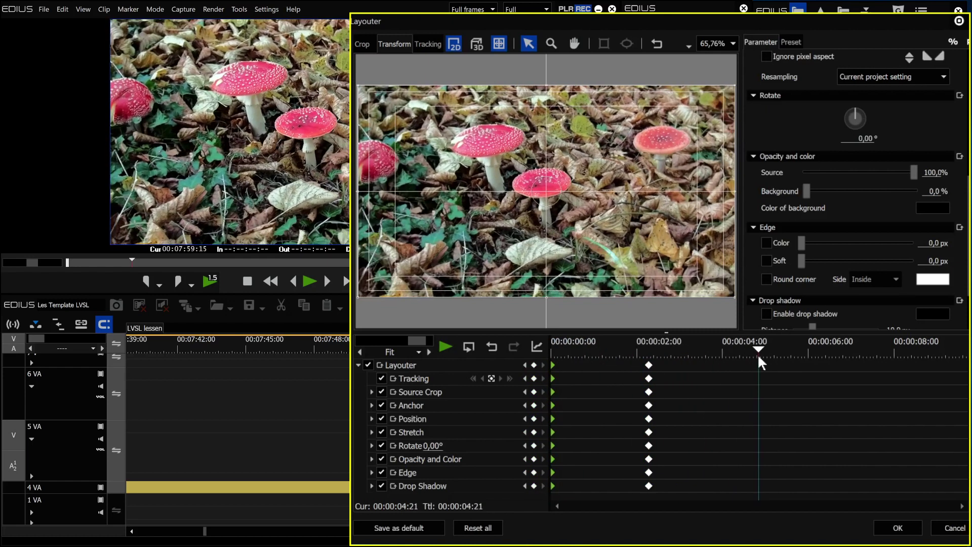
click(534, 366)
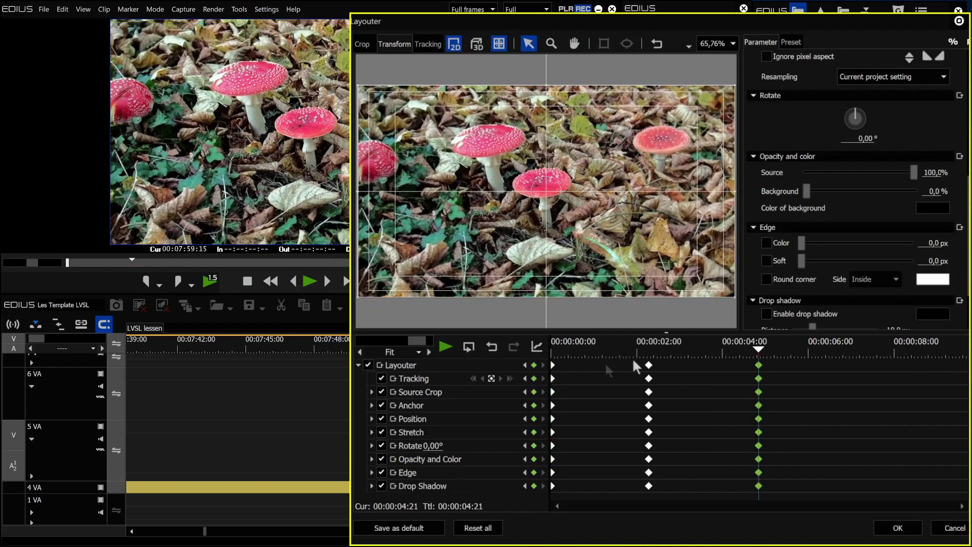
drag(907, 178, 806, 181)
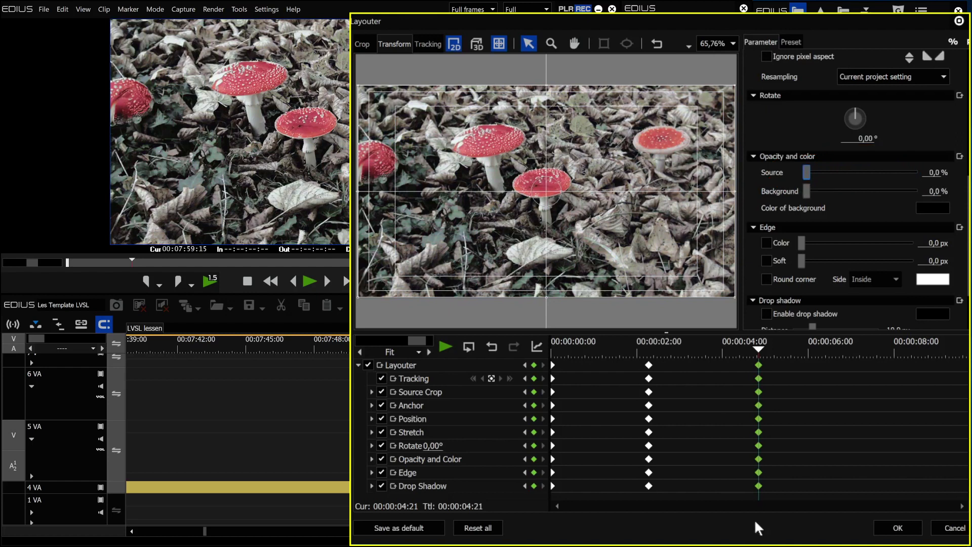
Play back the opacity fade from 00:00:01:17 and apply the Layouter settings
drag(749, 350, 623, 351)
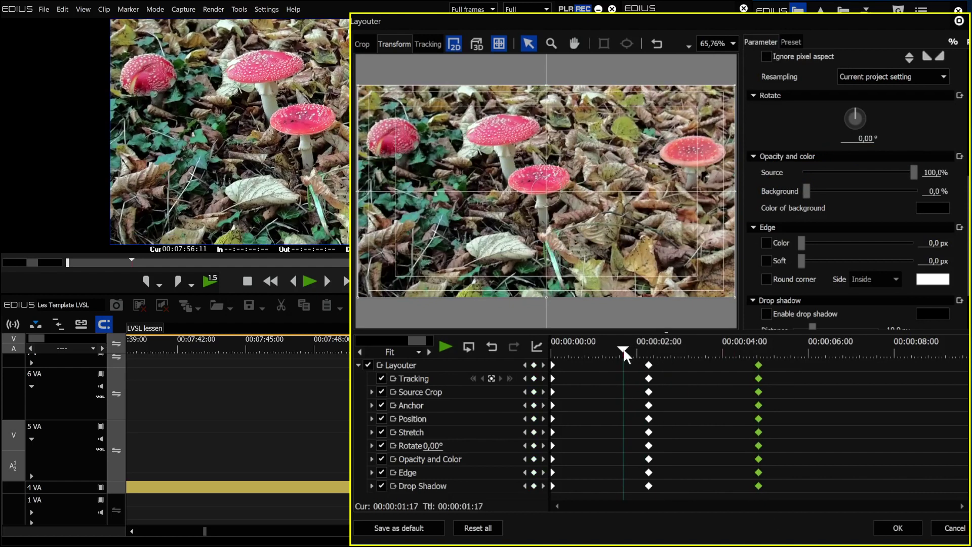
click(446, 348)
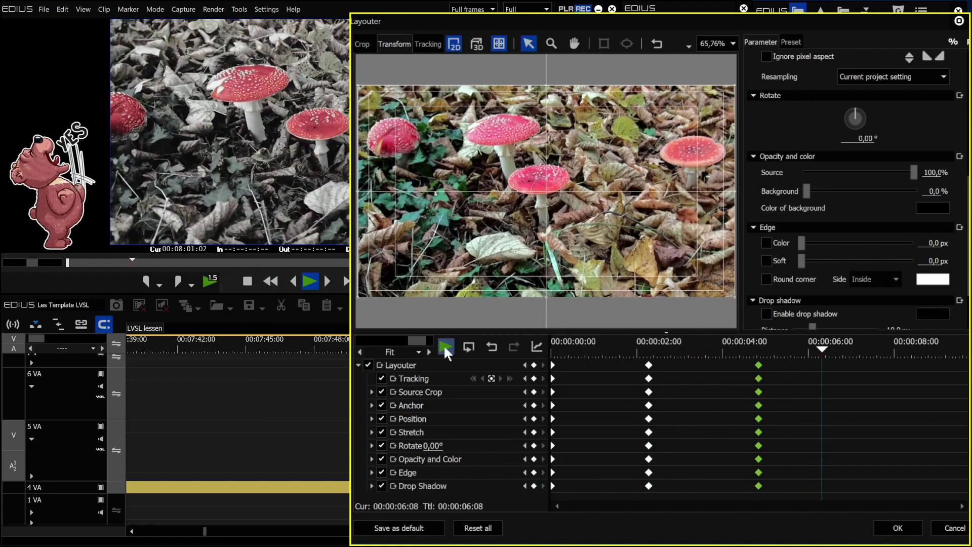
click(898, 529)
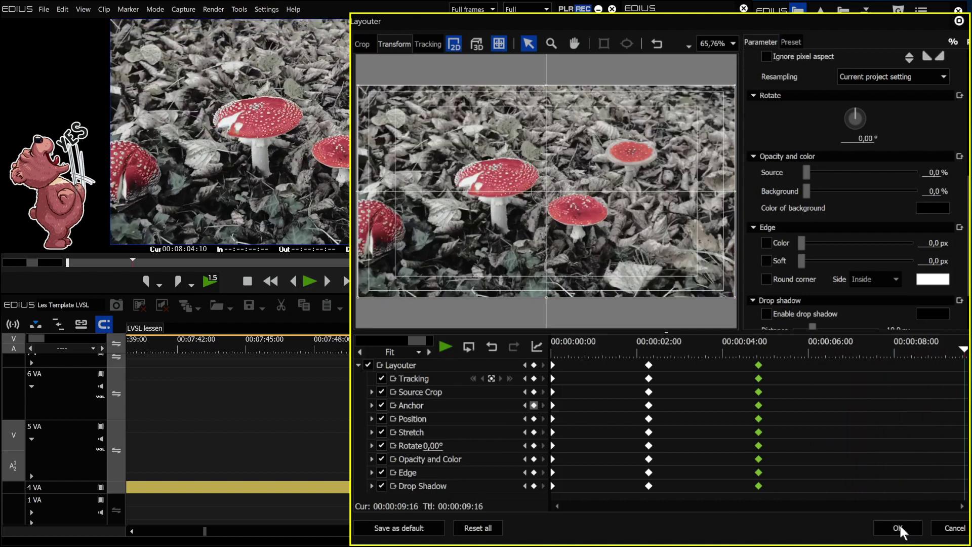